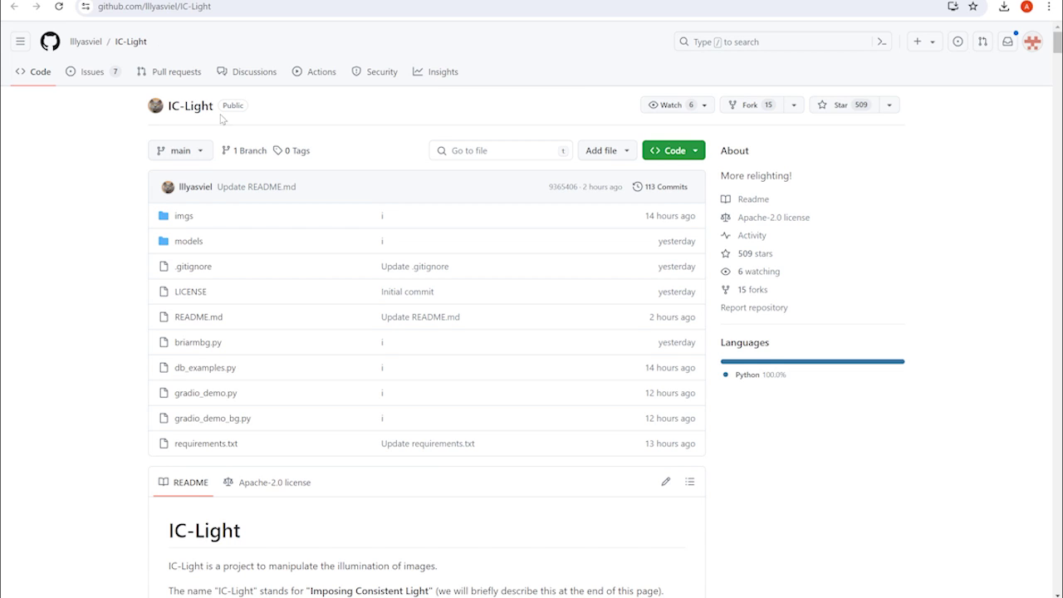
# Scroll the IC-Light README past Get Started to the first text-conditioned relighting screenshot
pyautogui.scroll(-1, 301, 125)
pyautogui.scroll(-3, 302, 126)
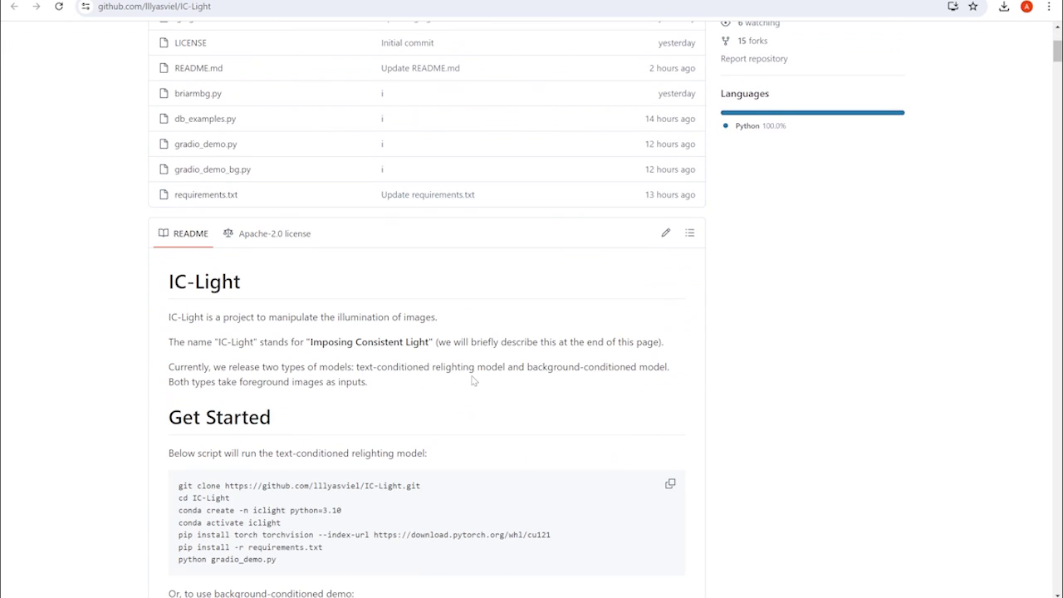
pyautogui.scroll(2, 473, 379)
pyautogui.scroll(-2, 466, 374)
pyautogui.scroll(-1, 463, 370)
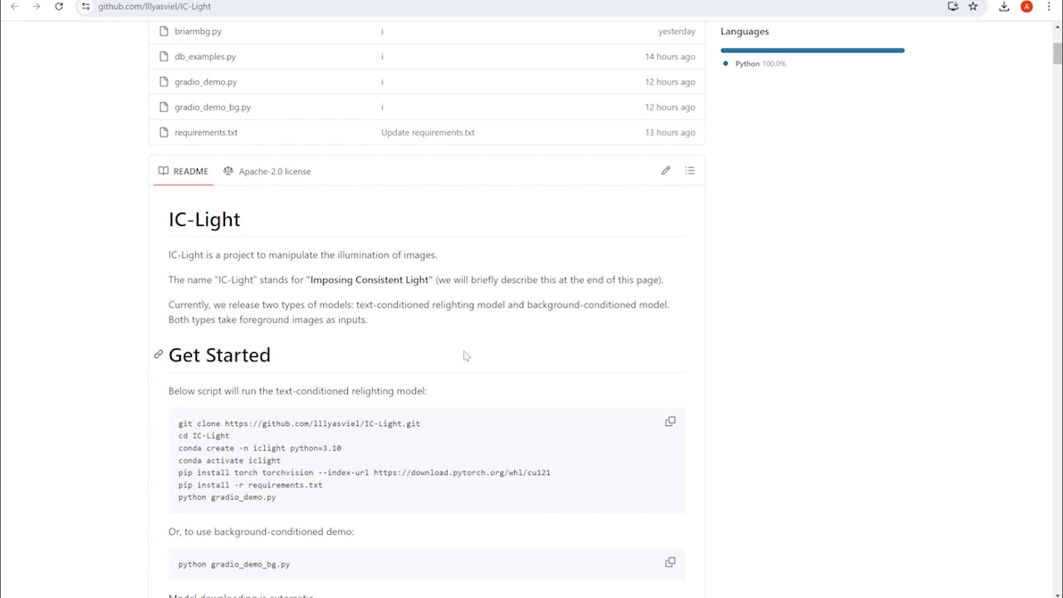
pyautogui.scroll(4, 464, 356)
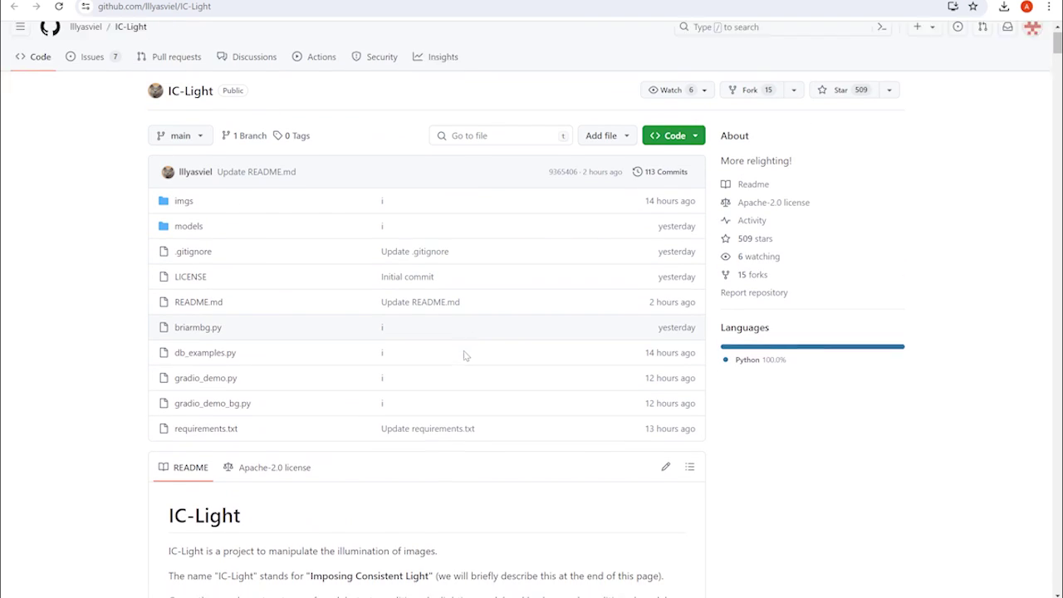
pyautogui.scroll(-3, 464, 355)
pyautogui.scroll(3, 466, 360)
pyautogui.scroll(-5, 465, 359)
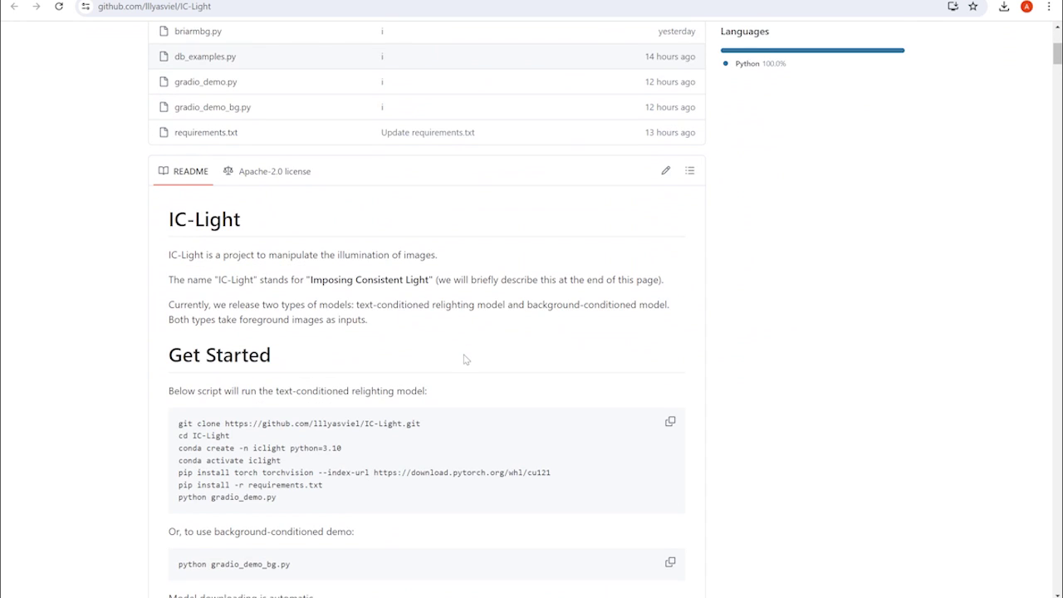
pyautogui.scroll(-1, 465, 359)
pyautogui.scroll(-1, 457, 354)
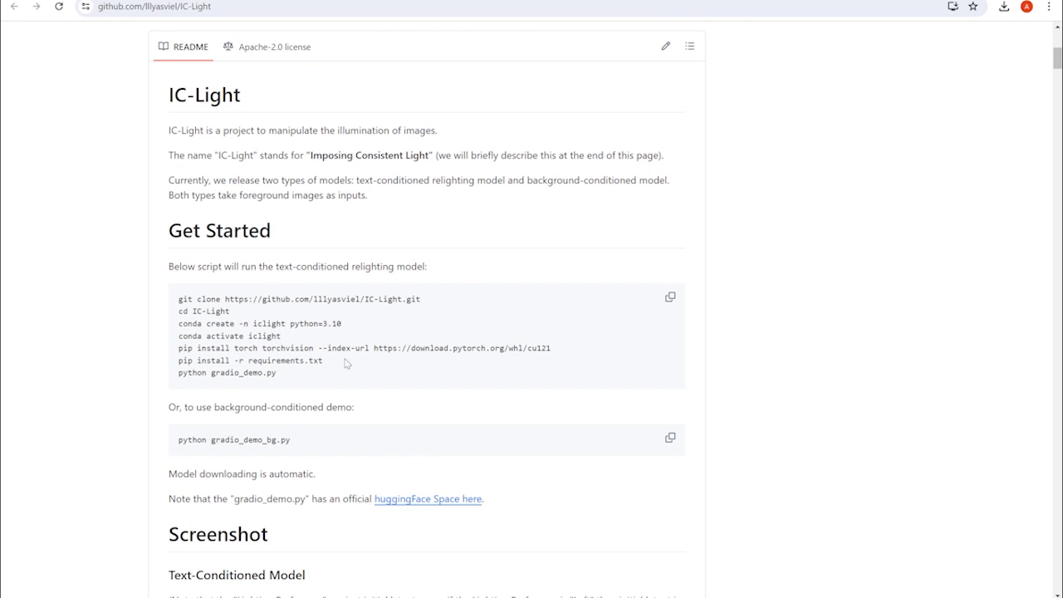
pyautogui.scroll(-2, 443, 348)
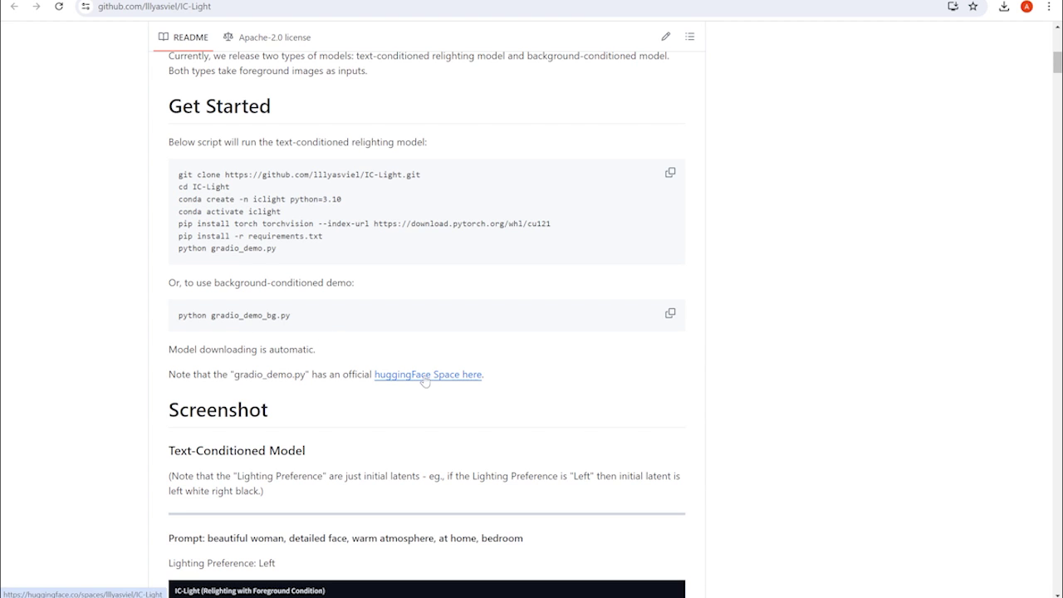
pyautogui.scroll(-2, 430, 406)
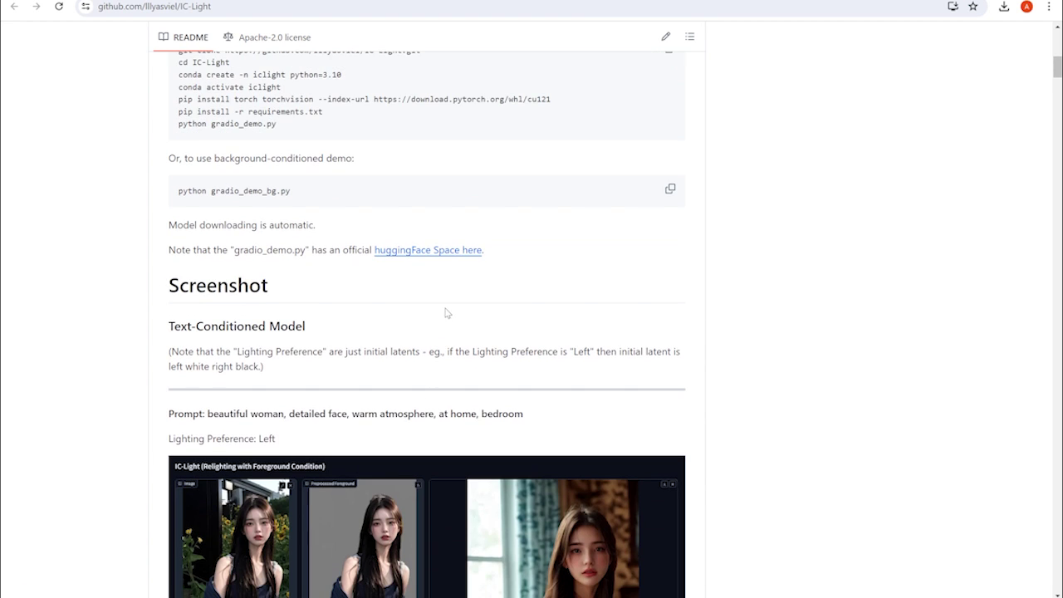
pyautogui.scroll(-2, 446, 312)
pyautogui.scroll(-1, 446, 312)
pyautogui.scroll(-1, 434, 286)
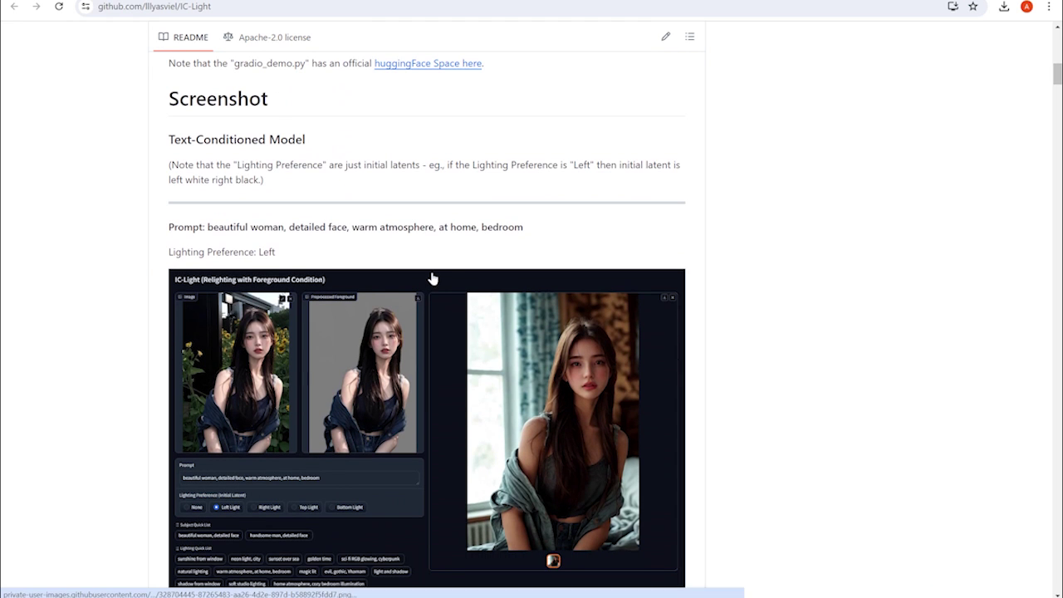
# Scroll past the 'sunshine from window' demo to the 'neon, Wong Kar-wai, warm' red-flower example
pyautogui.scroll(-2, 402, 243)
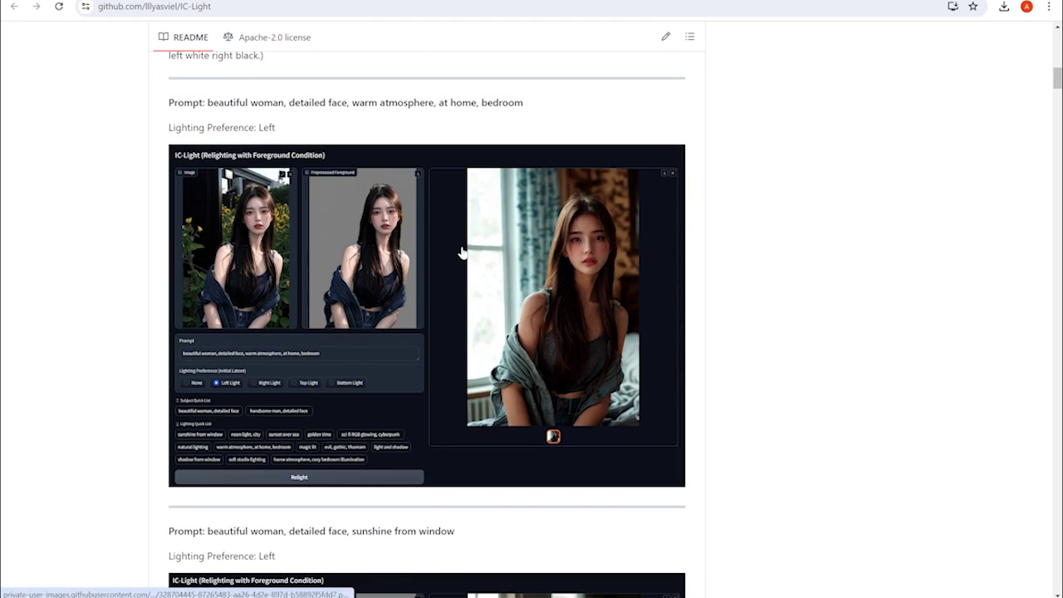
pyautogui.scroll(3, 461, 250)
pyautogui.scroll(-2, 412, 249)
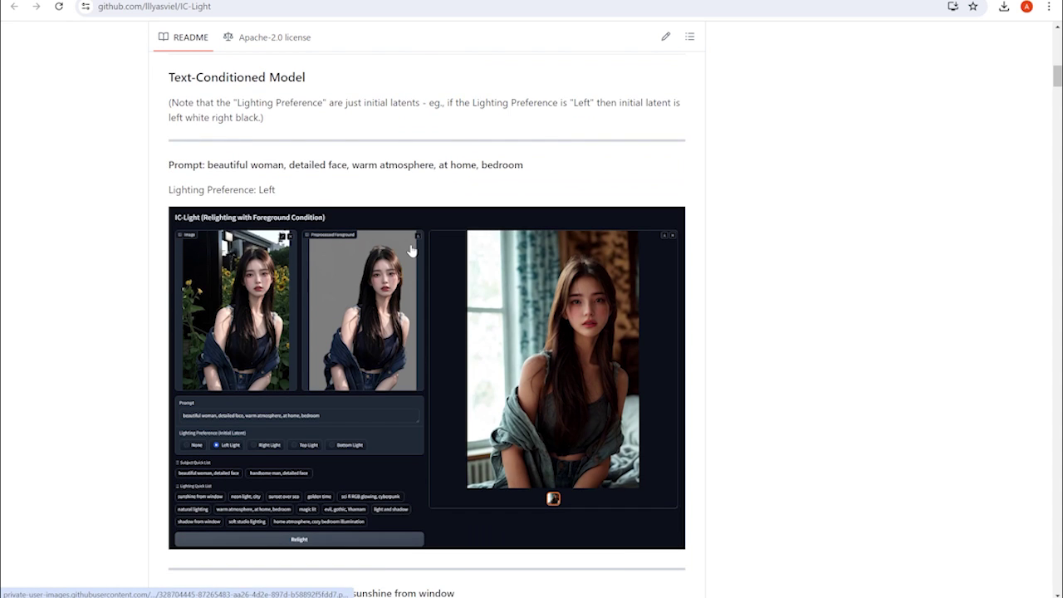
pyautogui.scroll(2, 410, 251)
pyautogui.scroll(-2, 408, 249)
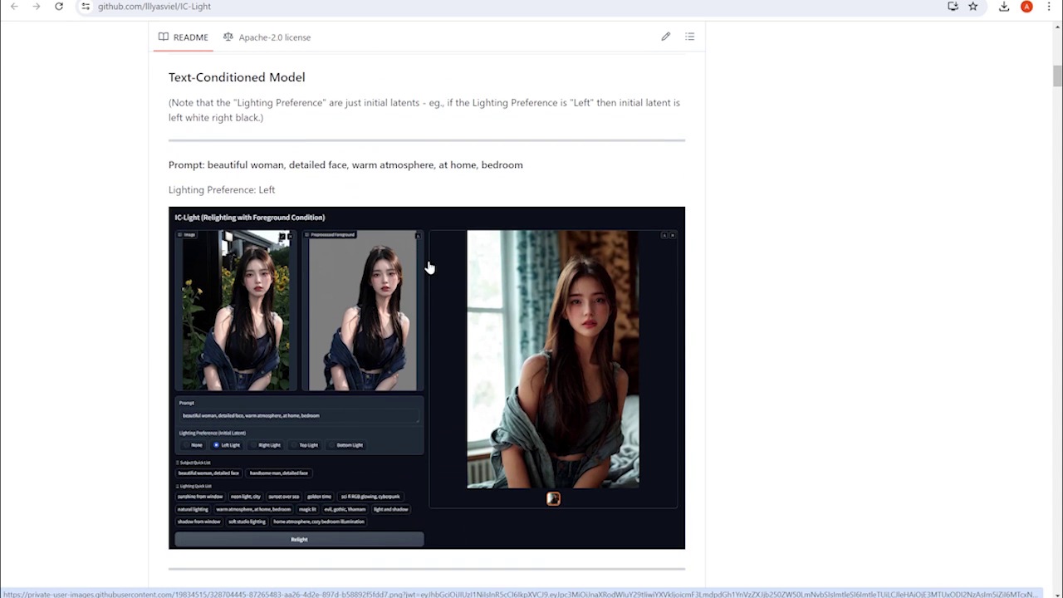
pyautogui.scroll(-1, 430, 193)
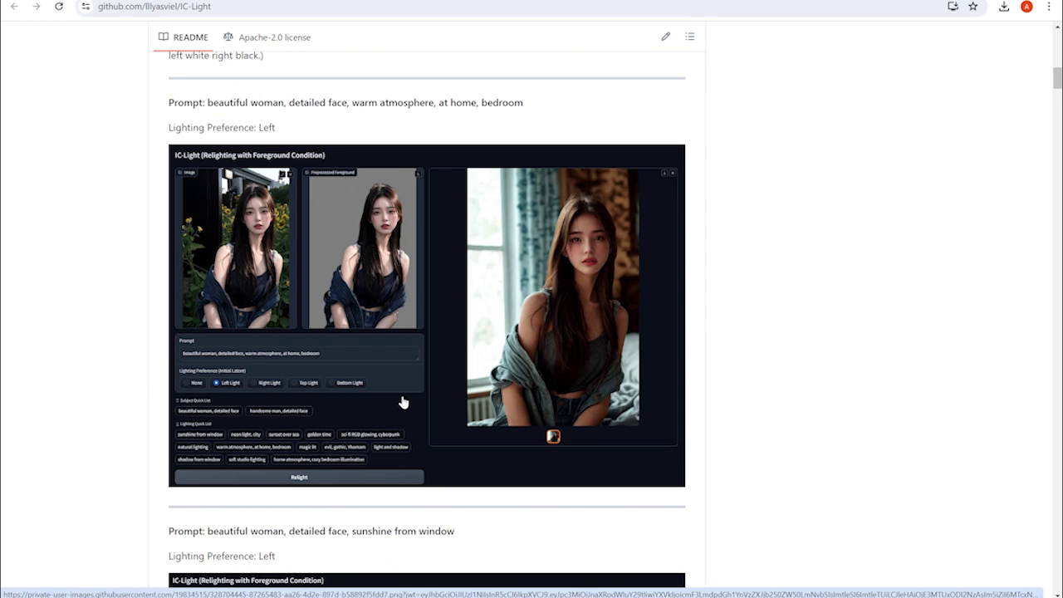
pyautogui.scroll(-2, 403, 402)
pyautogui.scroll(1, 403, 402)
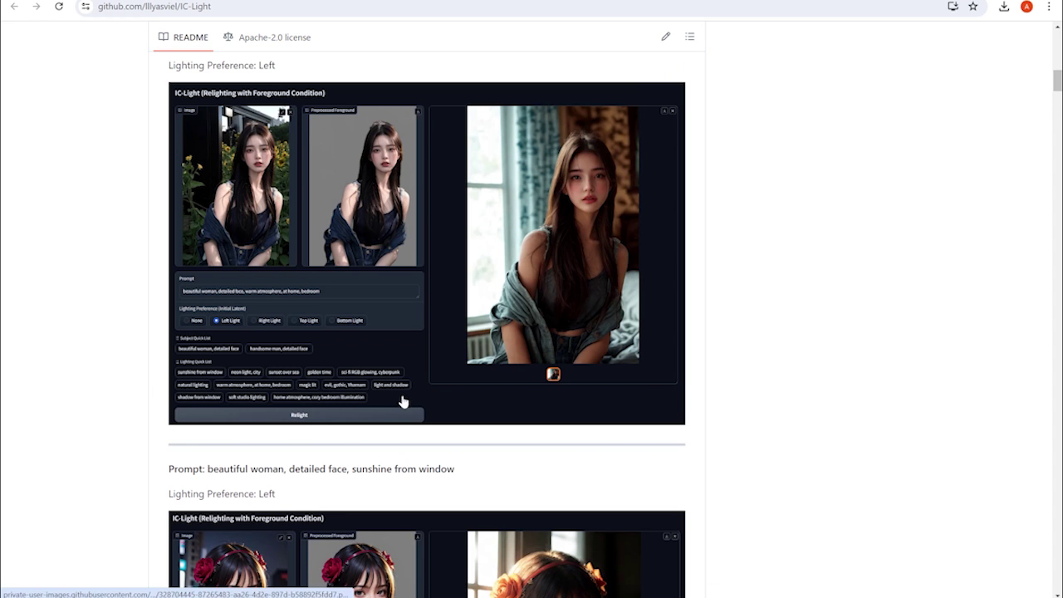
pyautogui.scroll(-4, 534, 359)
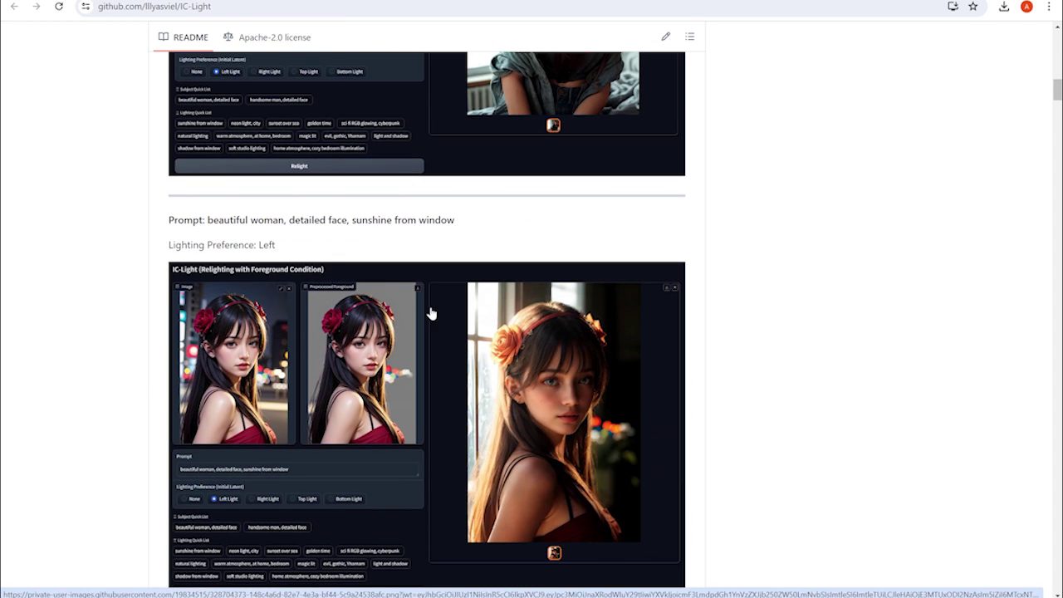
pyautogui.scroll(-1, 335, 260)
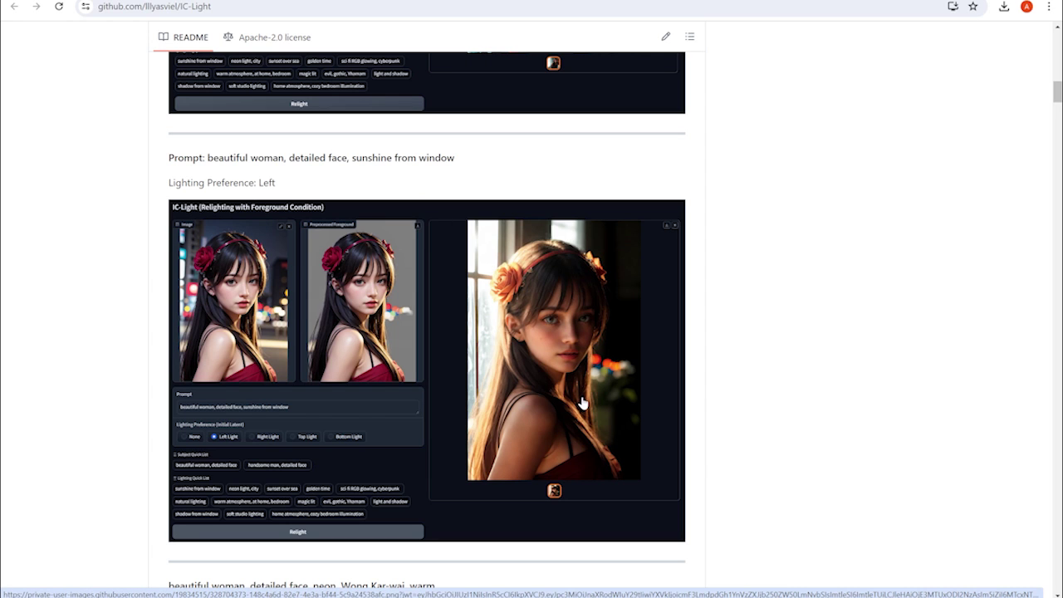
pyautogui.scroll(-1, 583, 403)
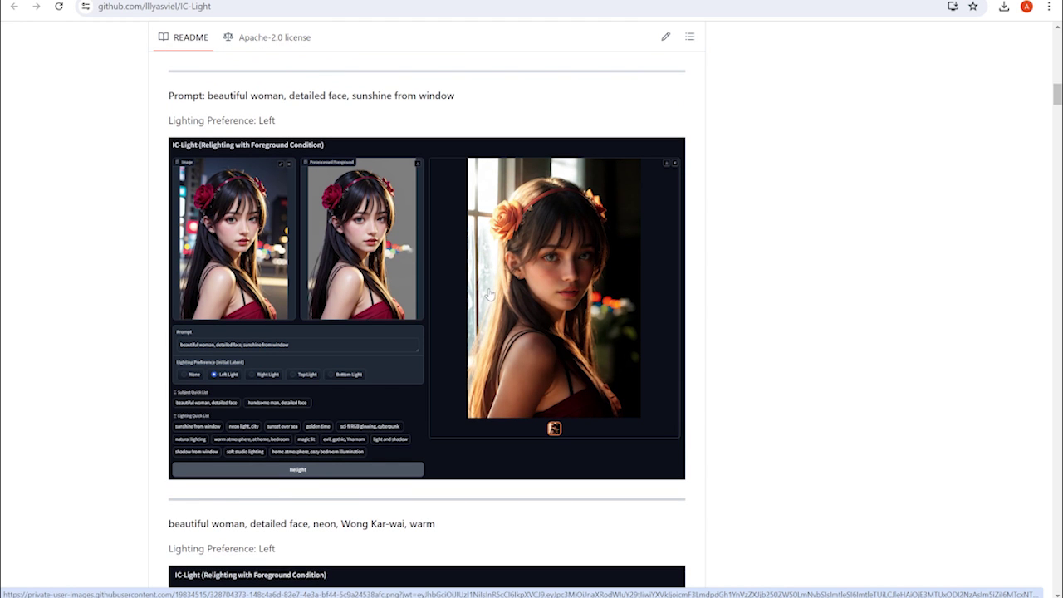
pyautogui.scroll(-3, 493, 294)
pyautogui.scroll(-1, 493, 293)
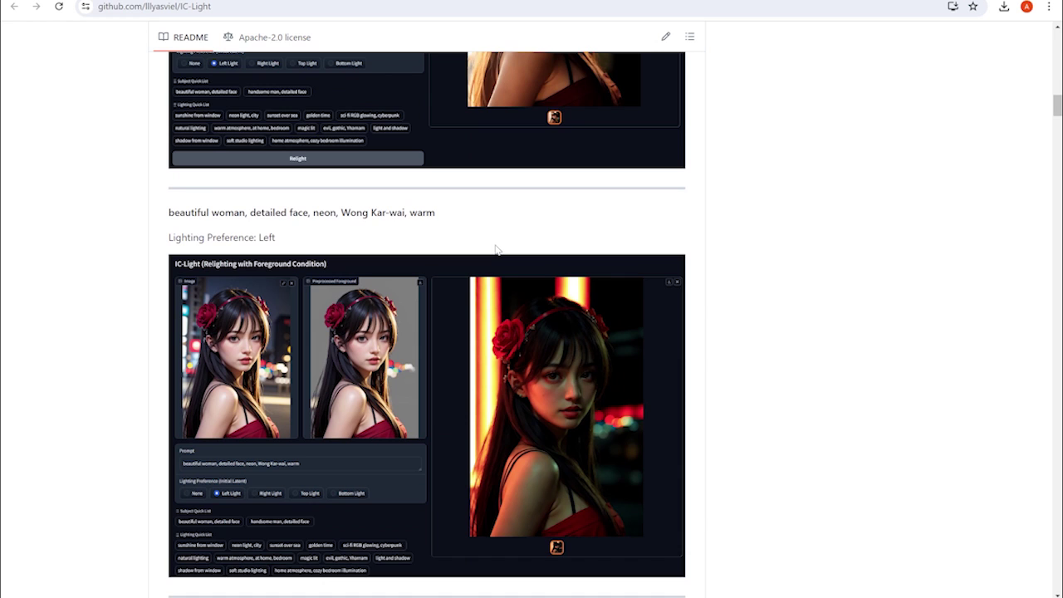
# Browse further README demos and settle on the right-lit 'sunshine, outdoor, warm atmosphere' example
pyautogui.scroll(-1, 496, 249)
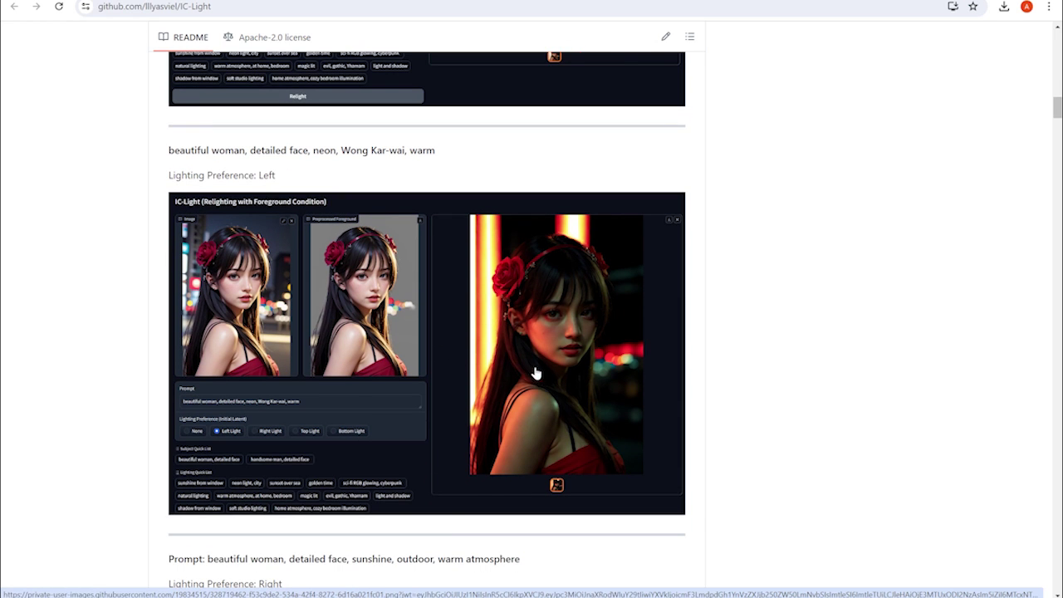
pyautogui.scroll(-1, 585, 384)
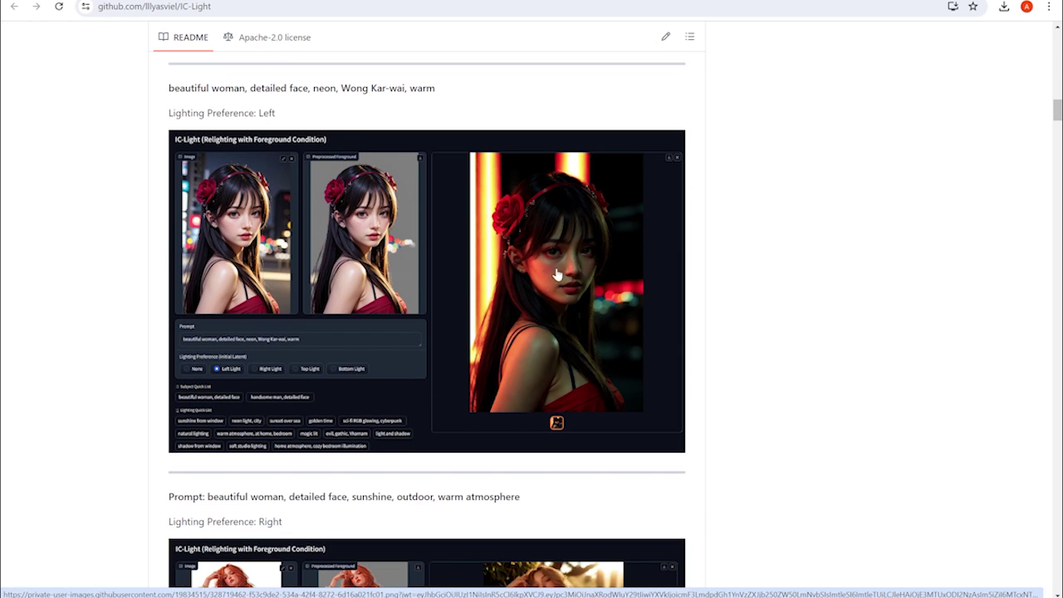
pyautogui.scroll(-3, 532, 369)
pyautogui.scroll(-2, 533, 371)
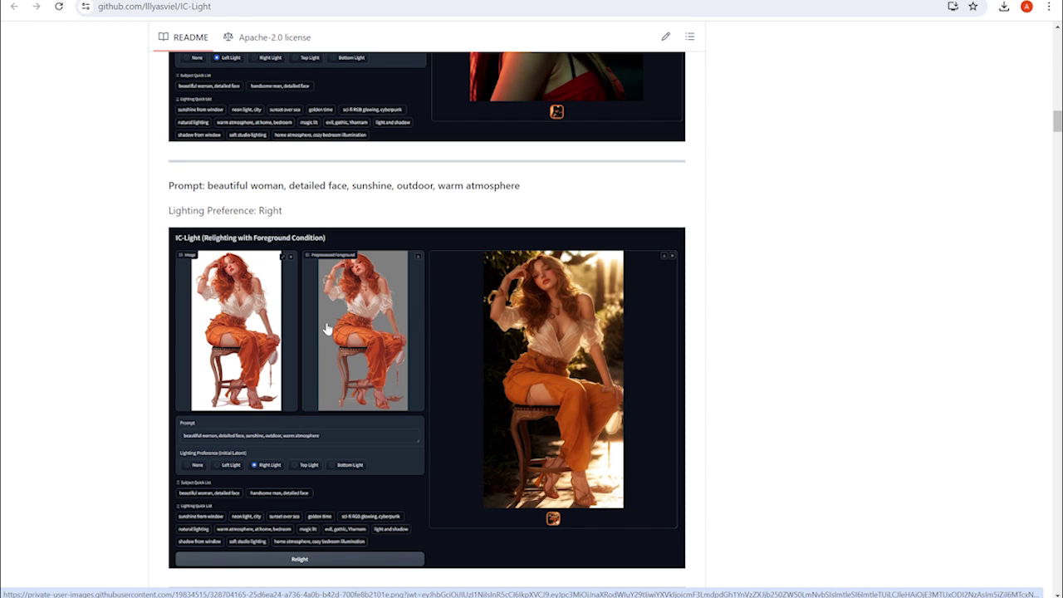
pyautogui.scroll(-1, 241, 342)
pyautogui.scroll(1, 241, 342)
pyautogui.scroll(-1, 386, 342)
pyautogui.scroll(2, 388, 339)
pyautogui.scroll(-2, 390, 334)
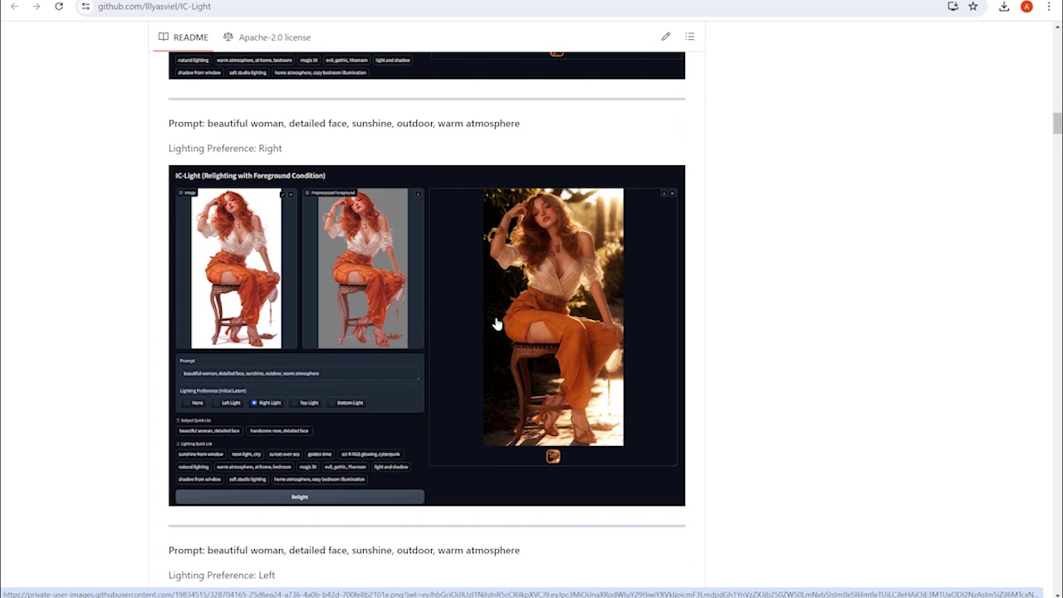
pyautogui.scroll(1, 581, 339)
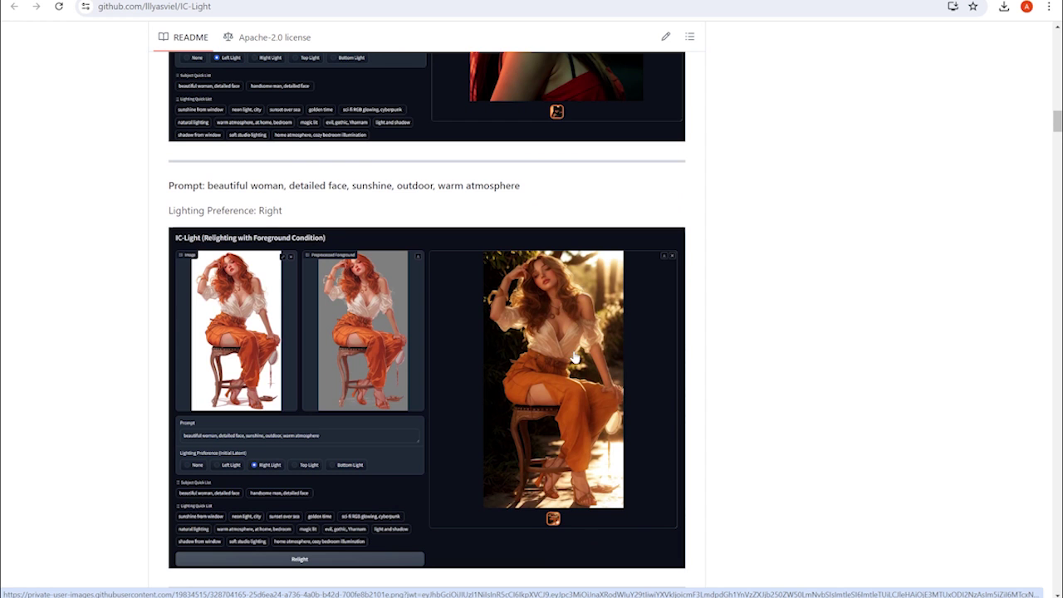
pyautogui.scroll(-4, 573, 354)
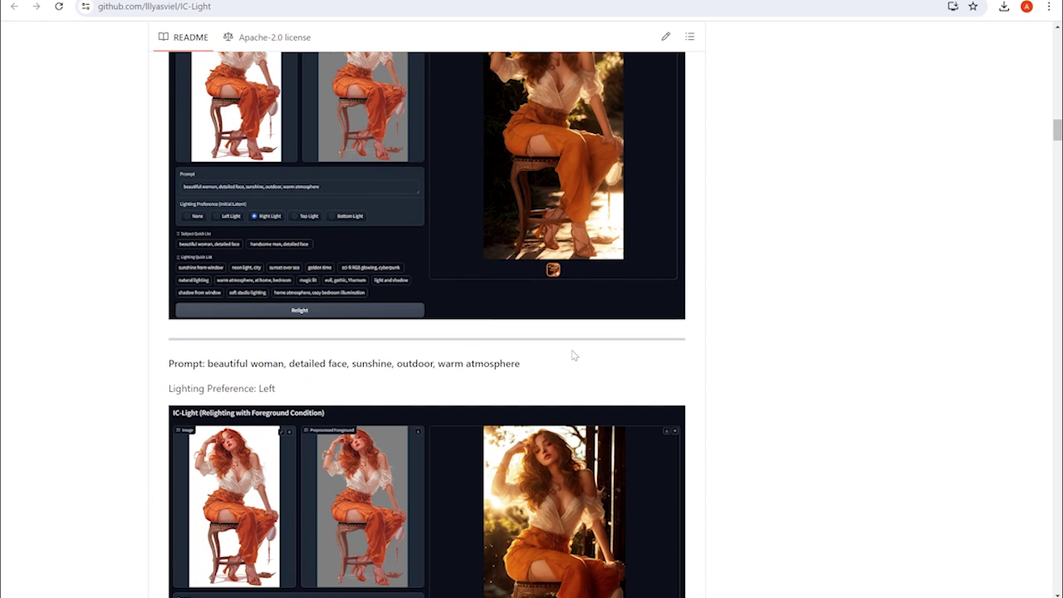
pyautogui.scroll(-9, 571, 356)
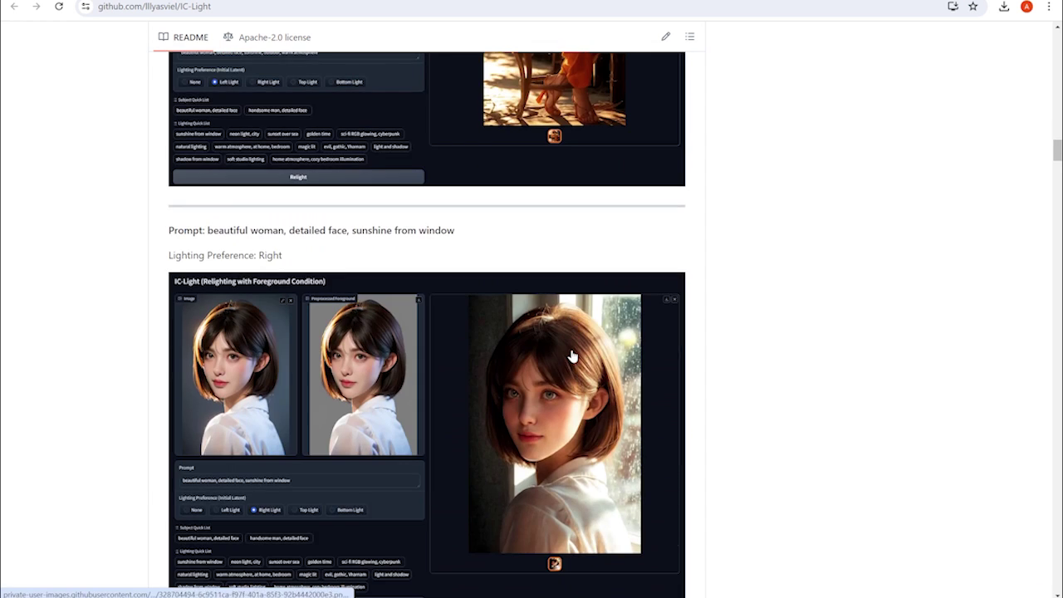
pyautogui.scroll(-1, 571, 355)
pyautogui.scroll(13, 572, 356)
pyautogui.scroll(3, 572, 356)
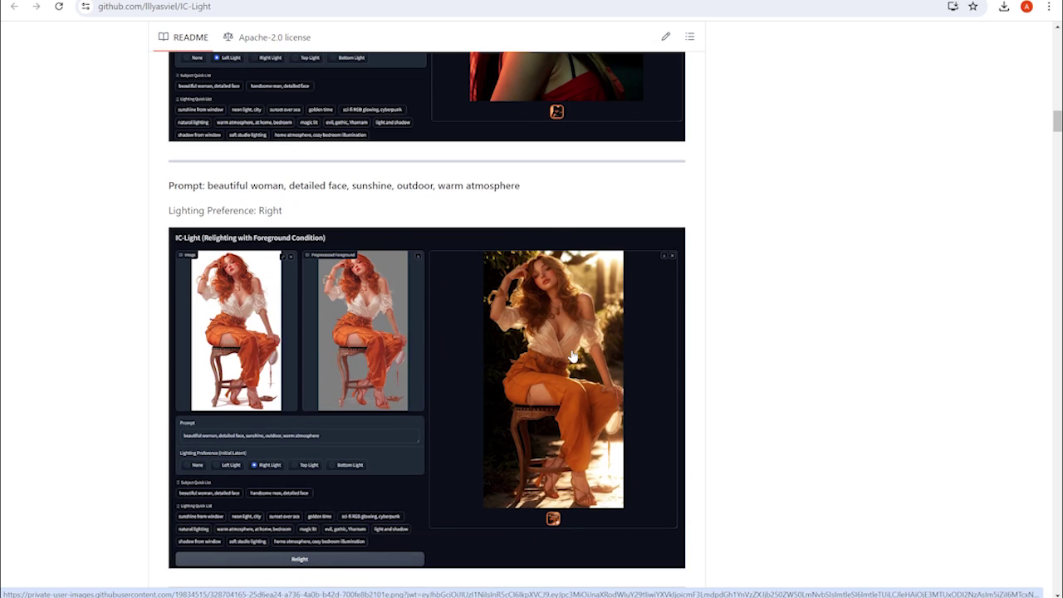
pyautogui.scroll(3, 572, 356)
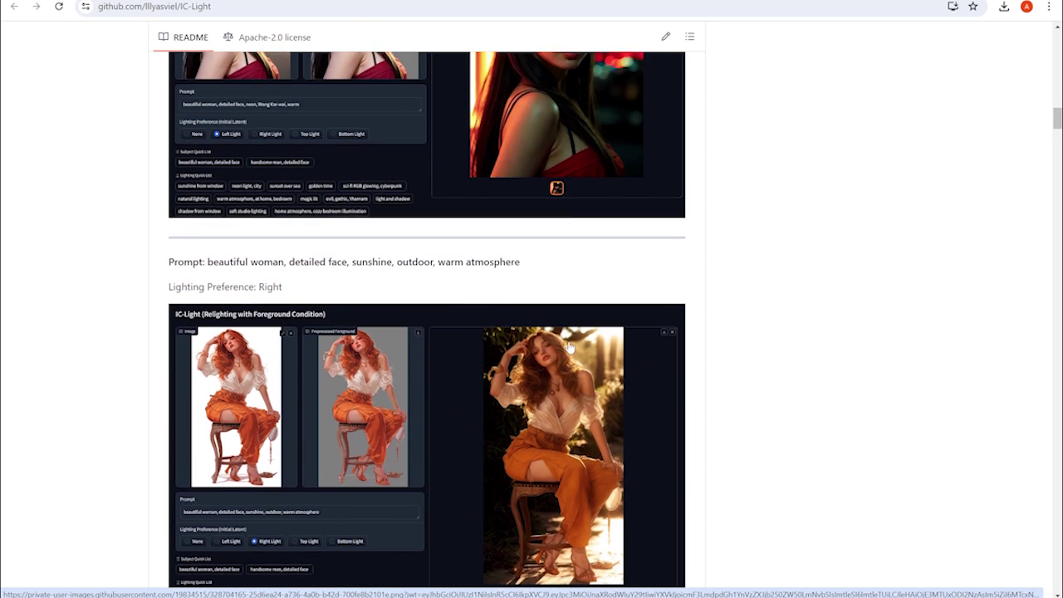
# Open the IC-Light Hugging Face Space and review its portrait, 'neon light, city' prompt and Right Light
pyautogui.click(395, 1)
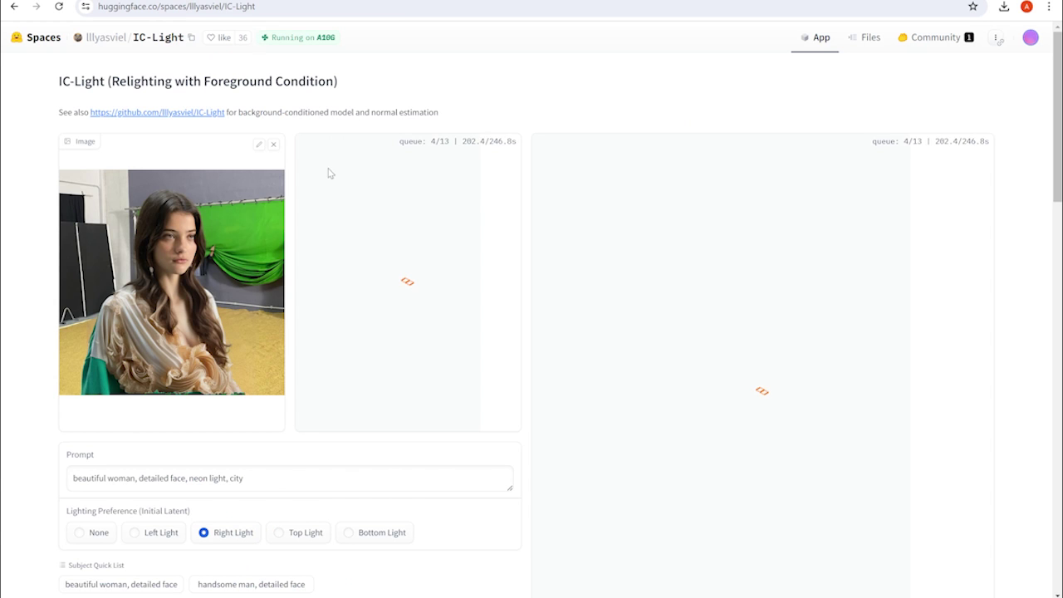
pyautogui.scroll(-1, 270, 297)
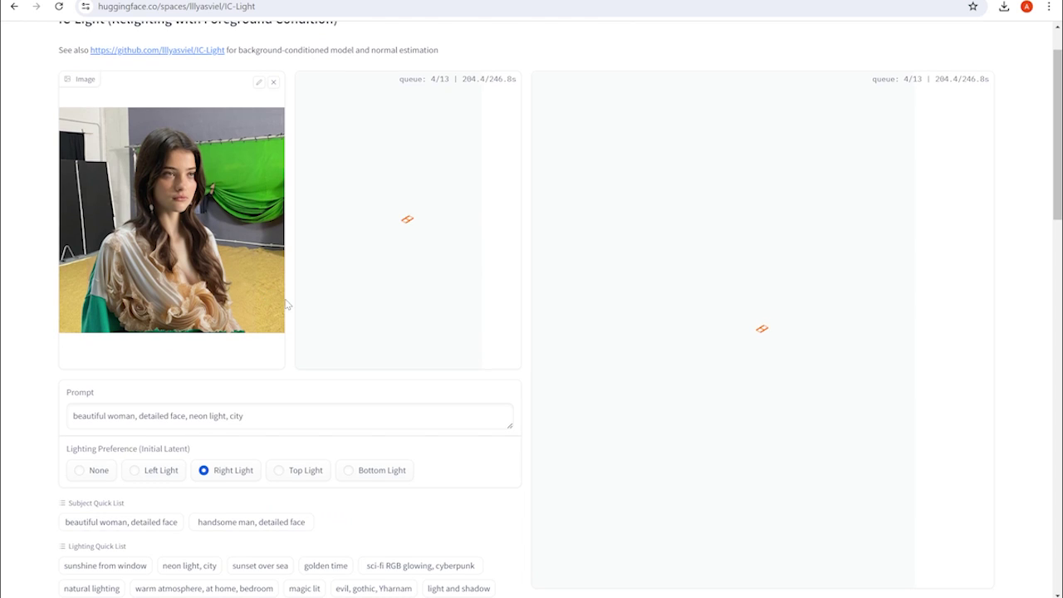
pyautogui.scroll(1, 281, 355)
pyautogui.scroll(-2, 280, 354)
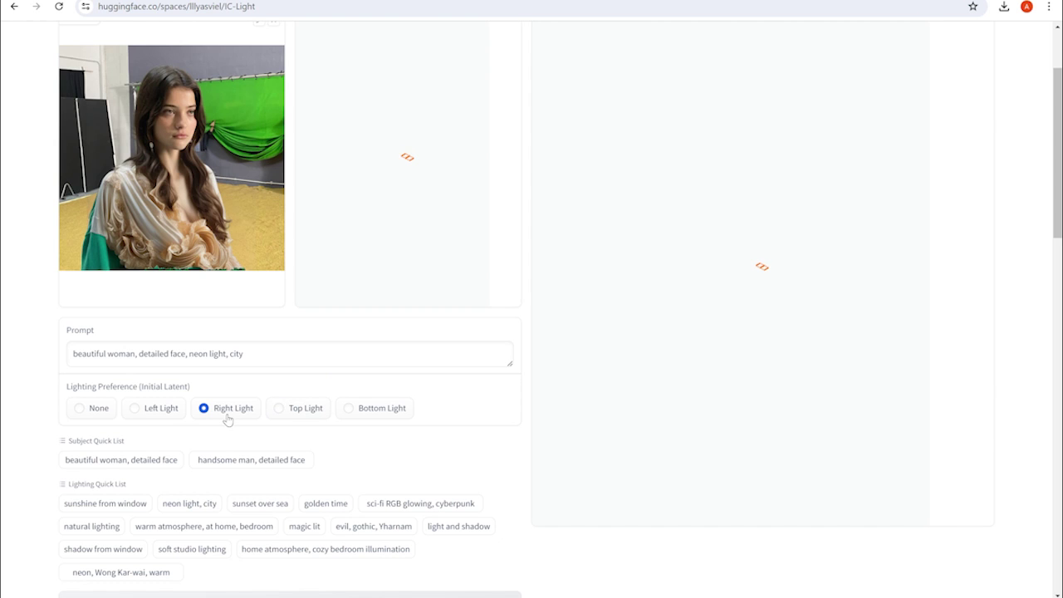
pyautogui.scroll(-2, 227, 420)
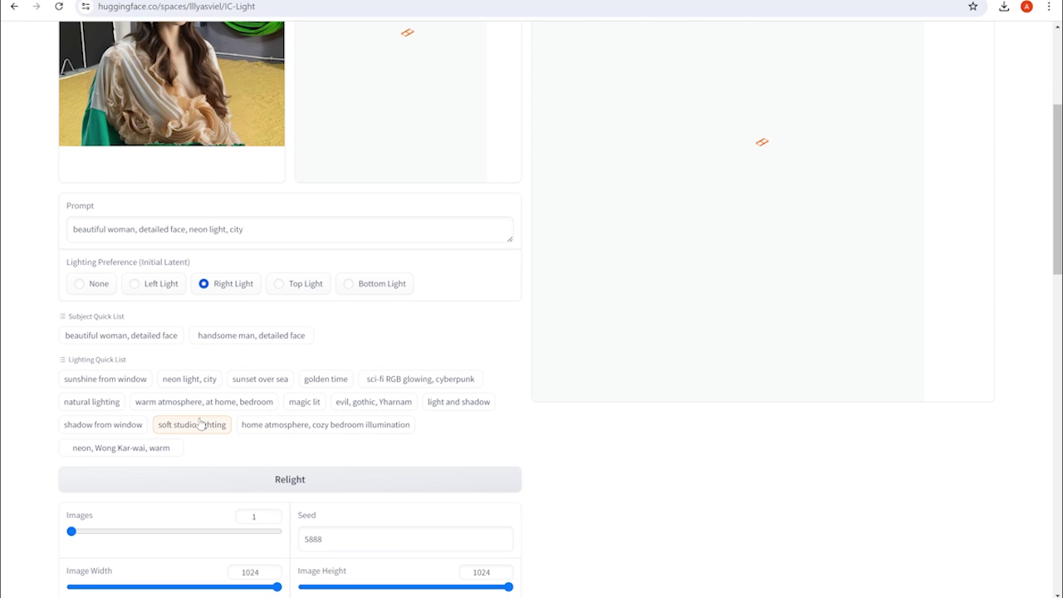
pyautogui.scroll(-2, 309, 402)
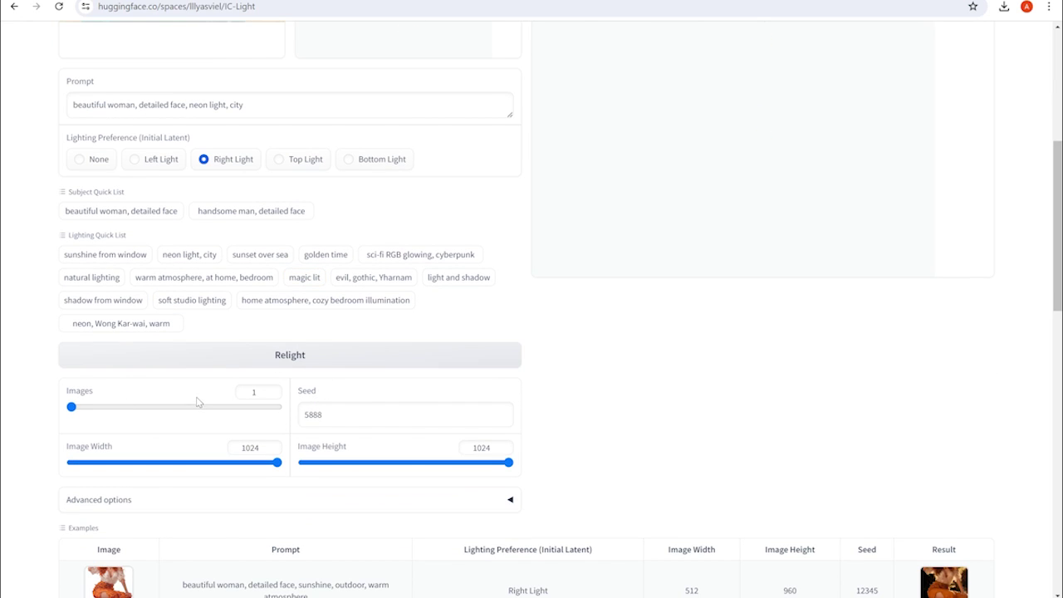
pyautogui.scroll(-1, 354, 416)
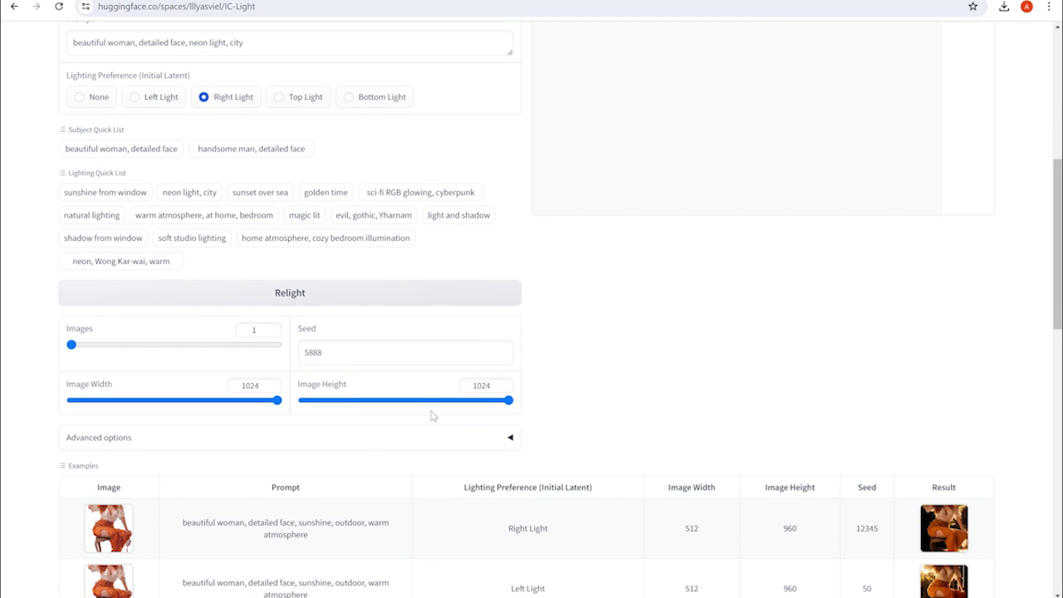
# Expand Advanced options to show Steps, CFG Scale, denoise strengths and negative prompt, then browse Examples
pyautogui.click(504, 439)
pyautogui.scroll(-2, 332, 424)
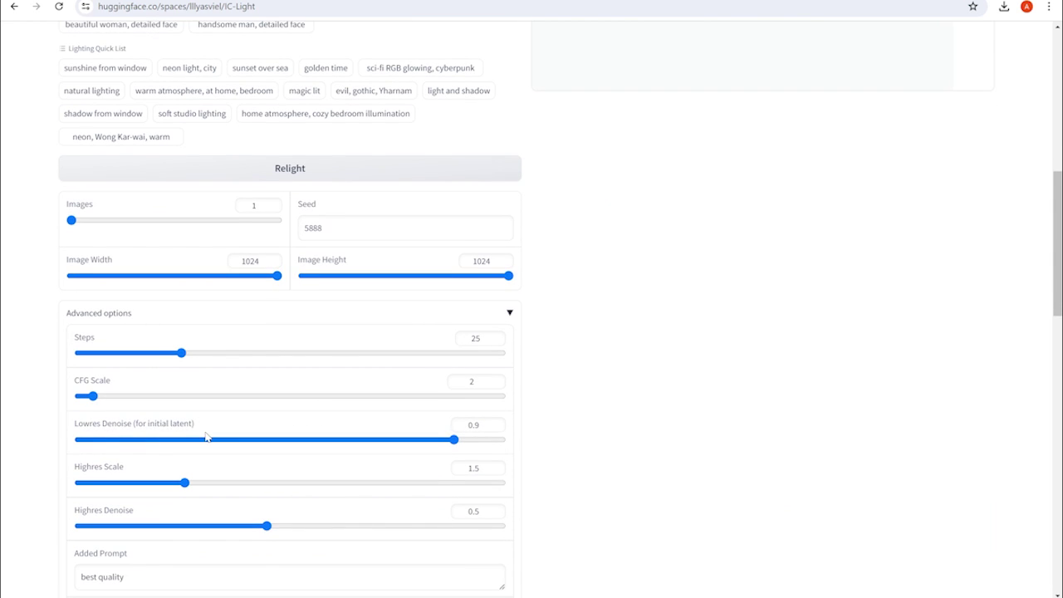
pyautogui.scroll(-1, 291, 467)
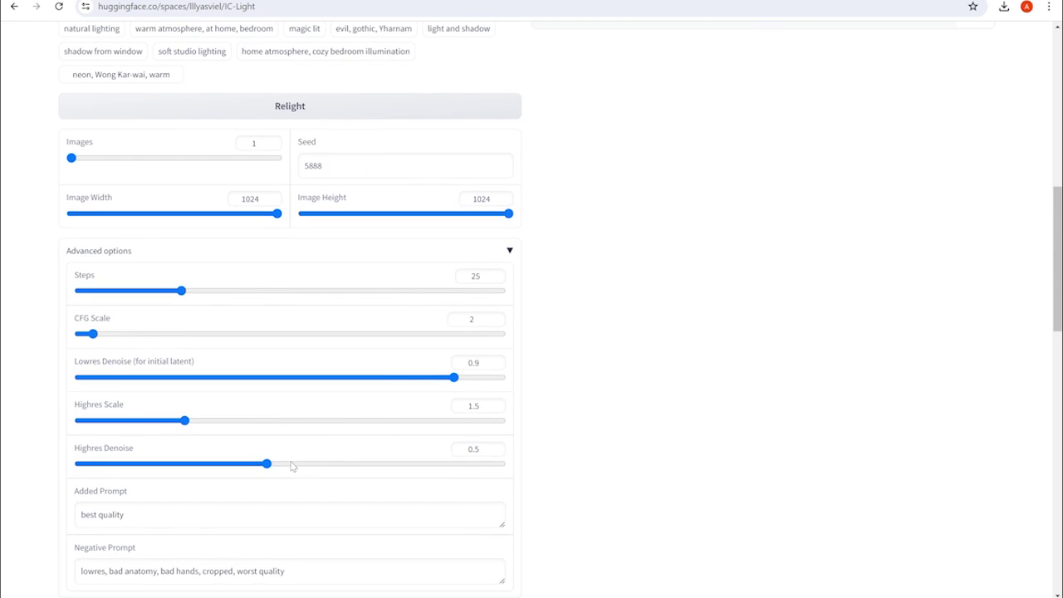
pyautogui.scroll(-1, 420, 440)
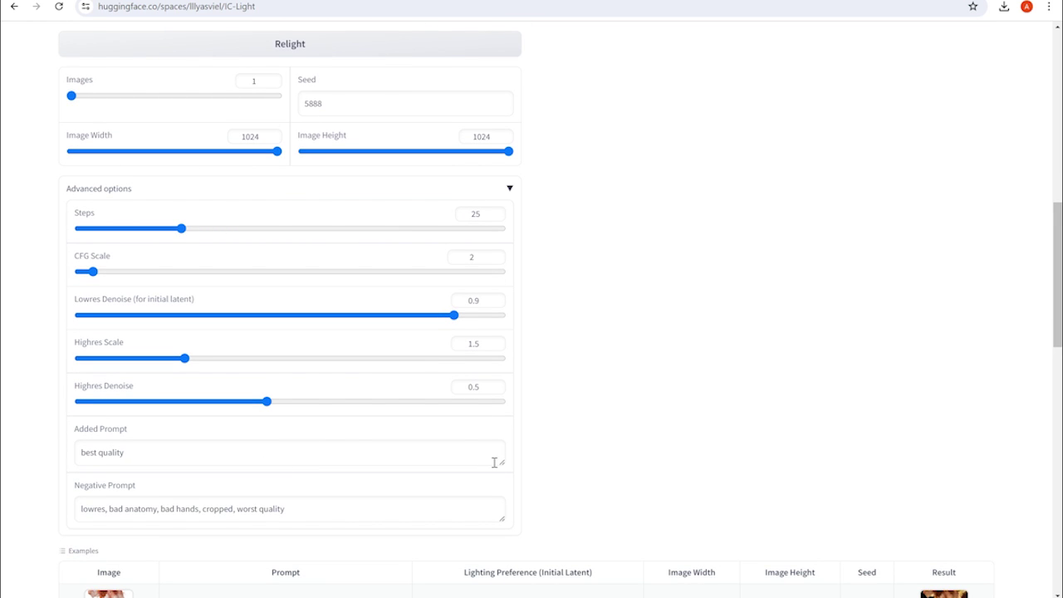
pyautogui.scroll(-1, 376, 447)
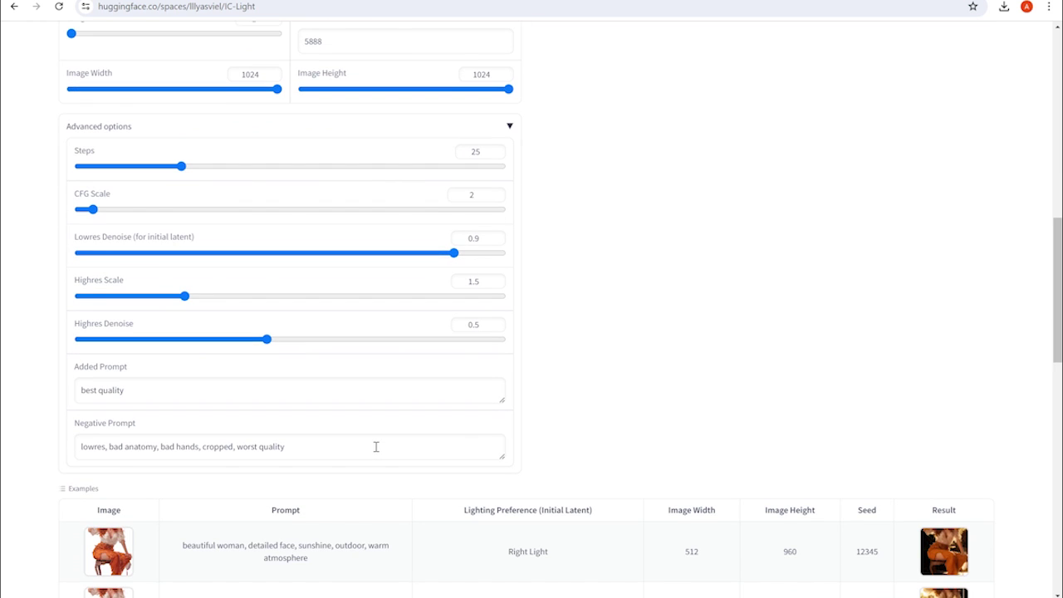
pyautogui.scroll(-2, 375, 447)
pyautogui.scroll(-5, 376, 447)
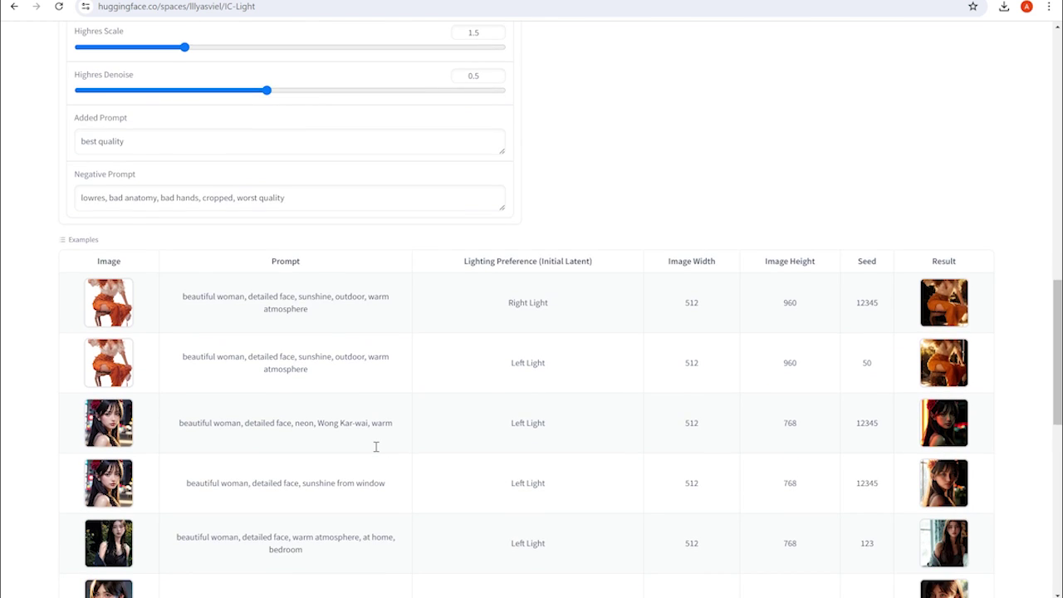
pyautogui.scroll(-6, 375, 447)
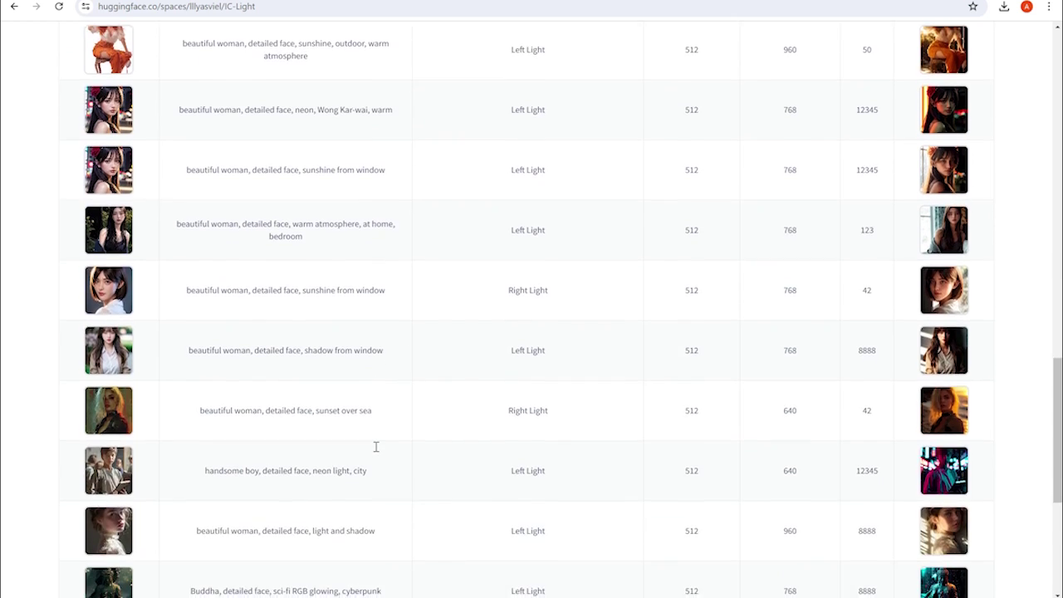
pyautogui.scroll(20, 376, 447)
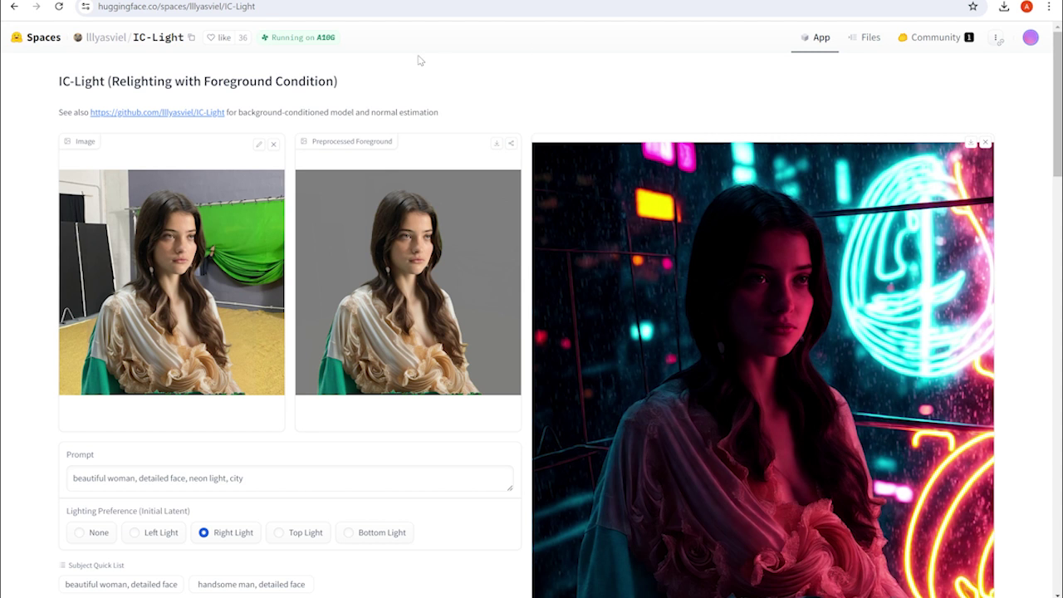
# Download the neon-city relit portrait, saved as the 2.4 MB image (19).png
pyautogui.scroll(-1, 411, 141)
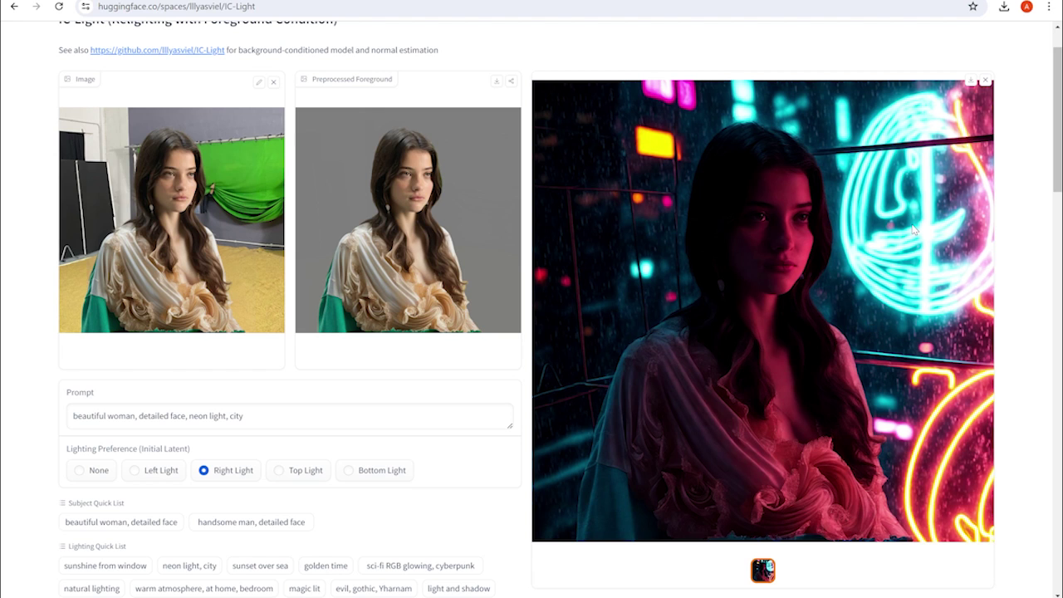
pyautogui.click(971, 82)
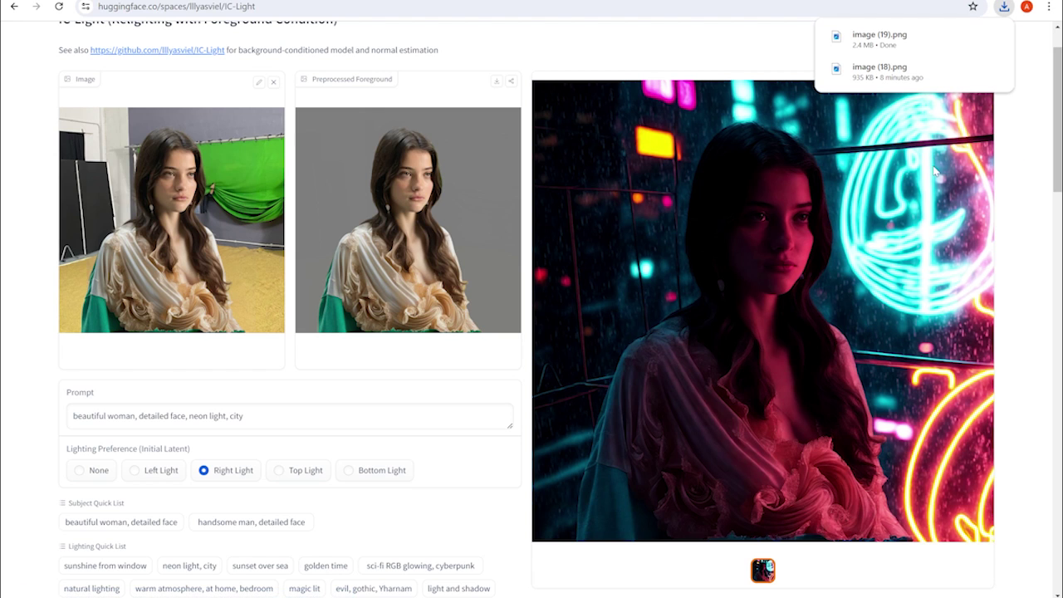
pyautogui.scroll(-1, 801, 220)
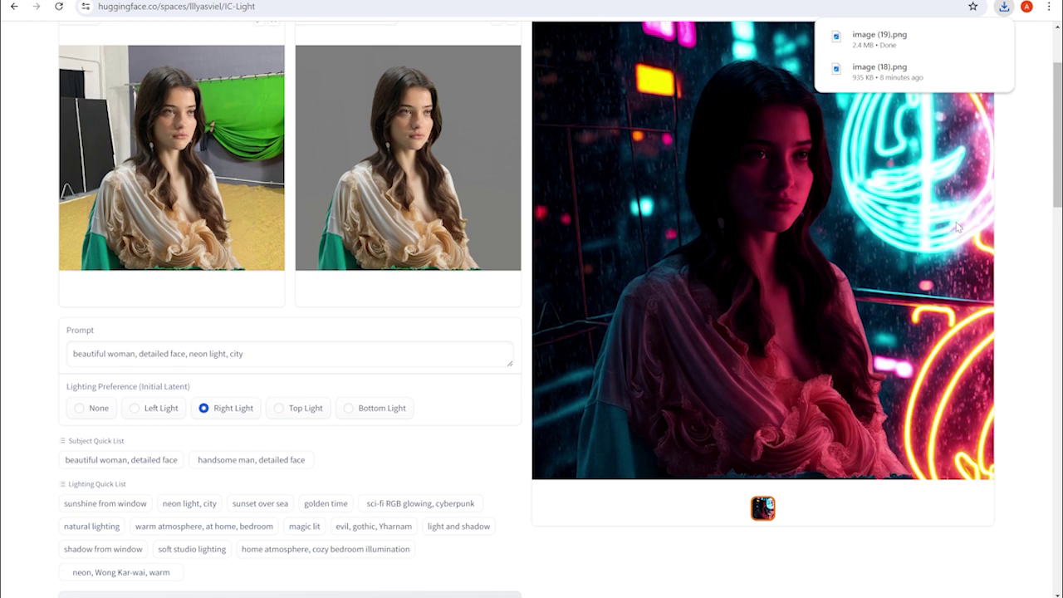
pyautogui.scroll(2, 852, 219)
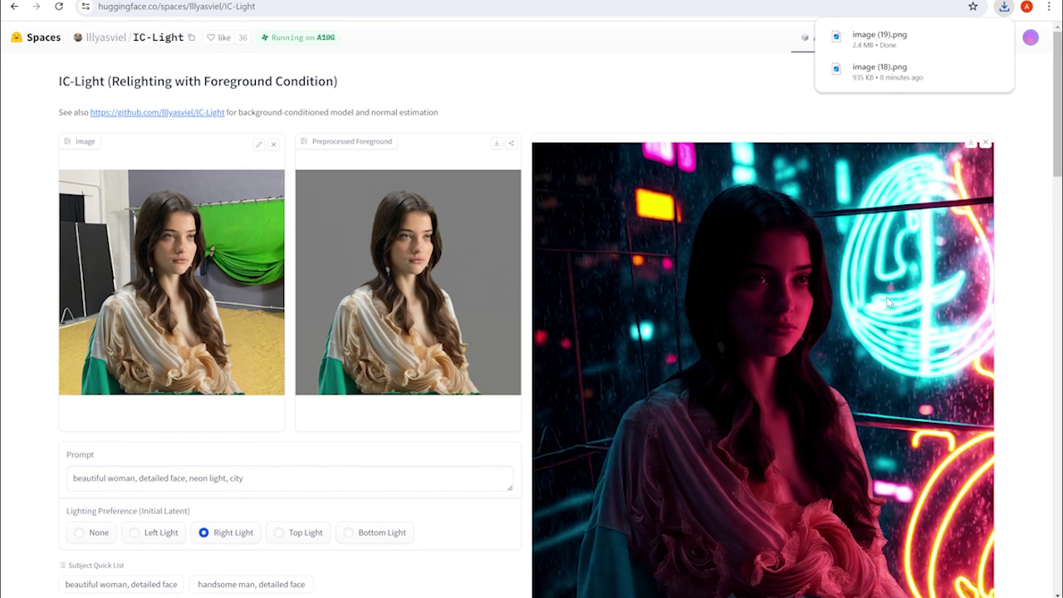
pyautogui.scroll(-1, 888, 302)
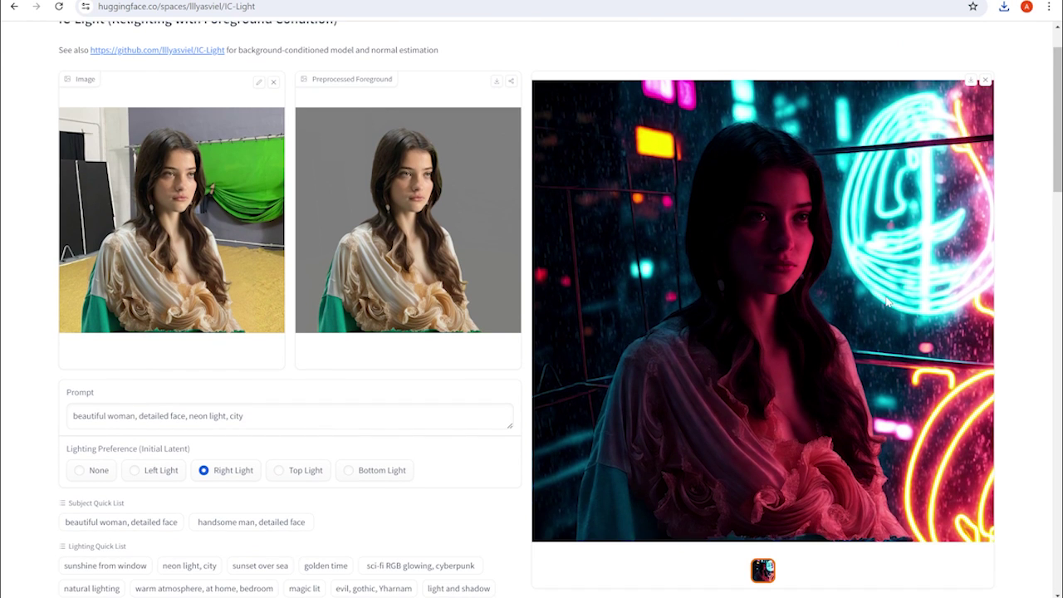
pyautogui.scroll(-1, 849, 326)
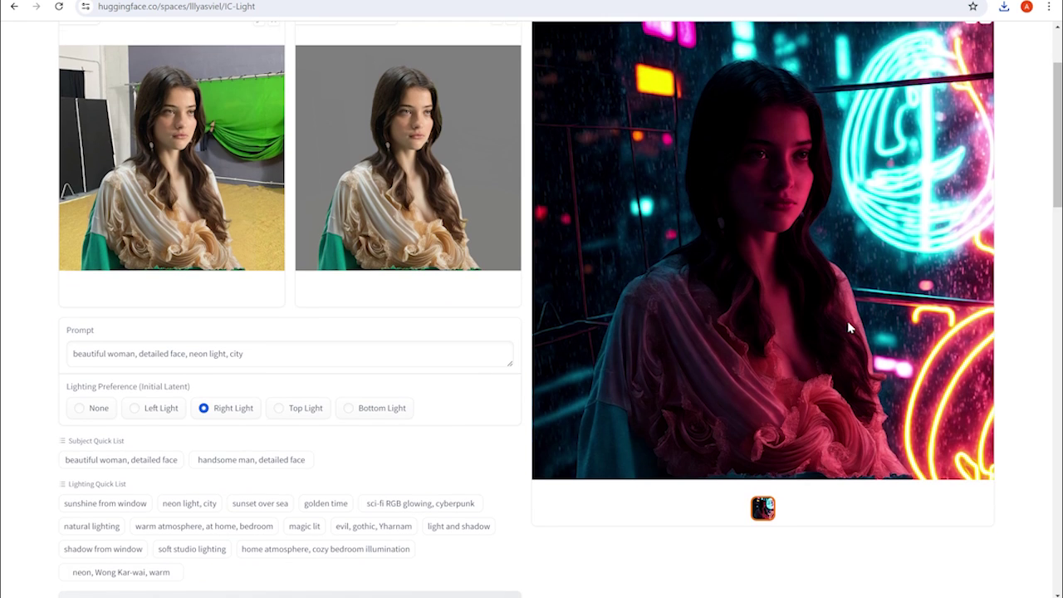
pyautogui.scroll(1, 848, 327)
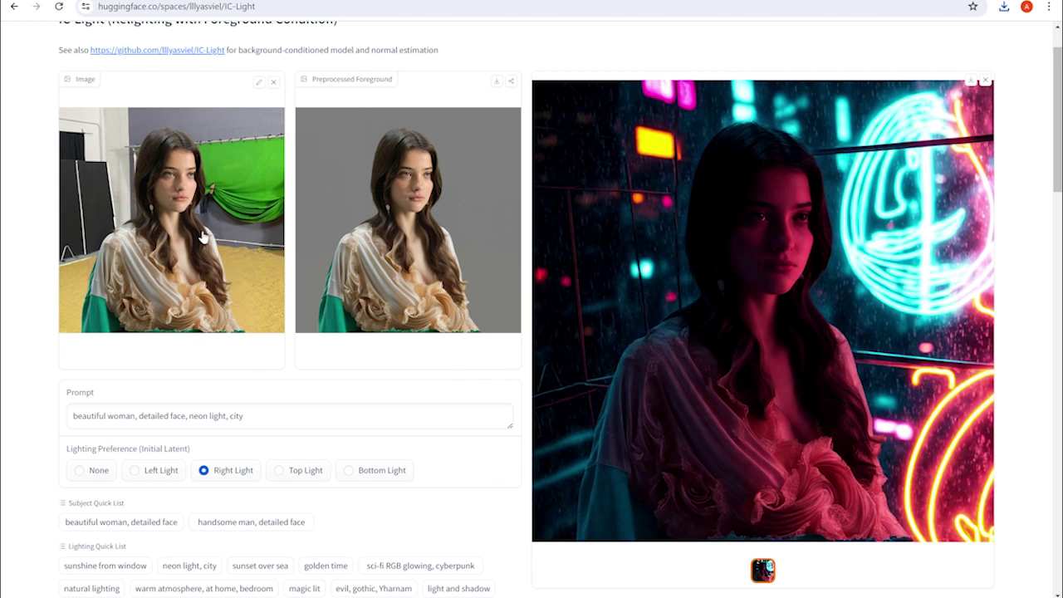
# Swap the woman's photo for the horned creature PNG from the Downloads folder
pyautogui.click(273, 83)
pyautogui.click(153, 204)
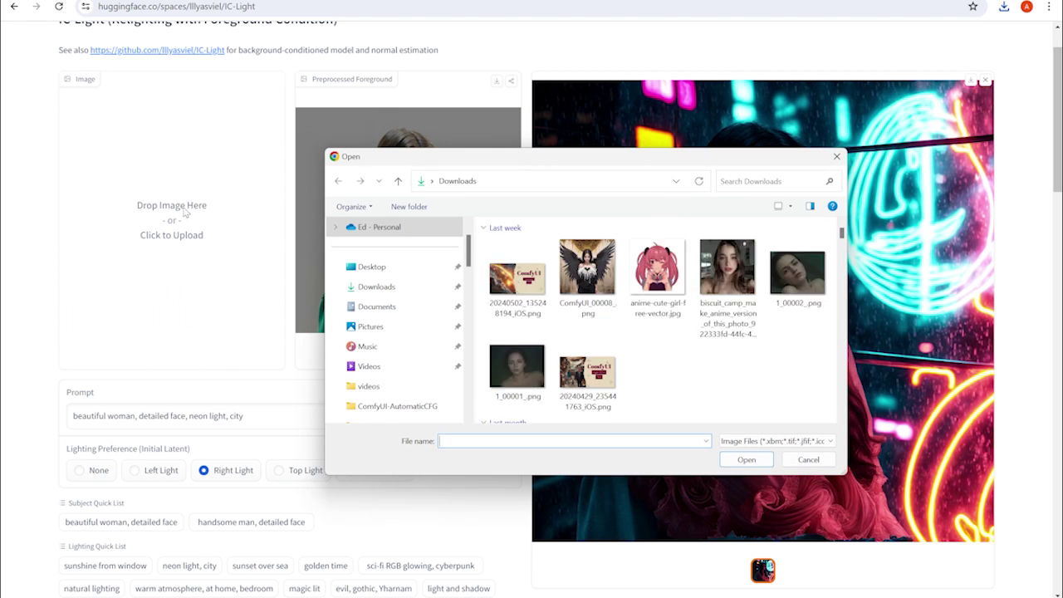
pyautogui.scroll(-10, 704, 340)
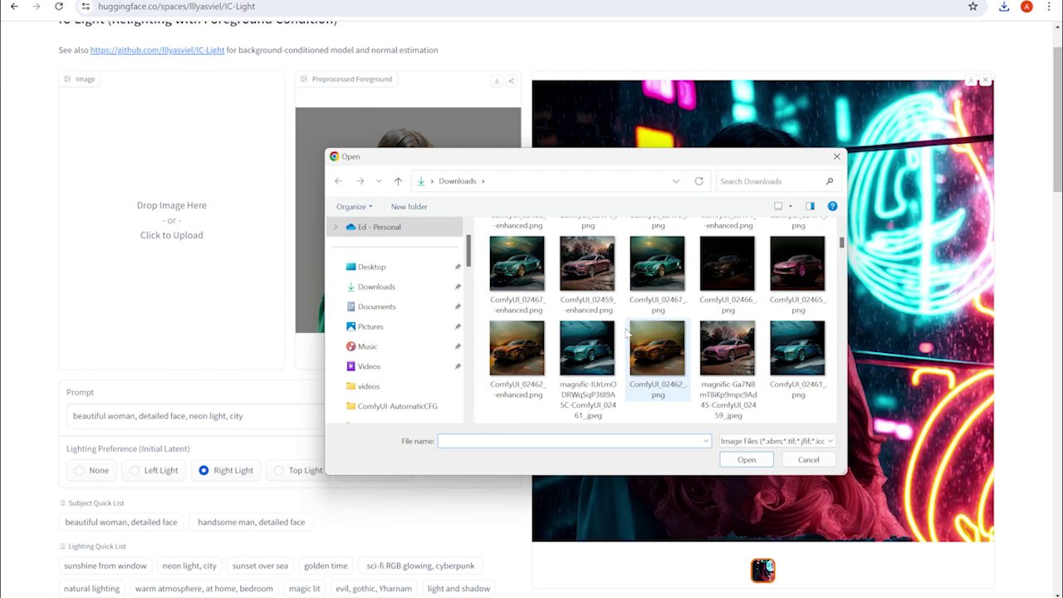
pyautogui.scroll(-3, 629, 334)
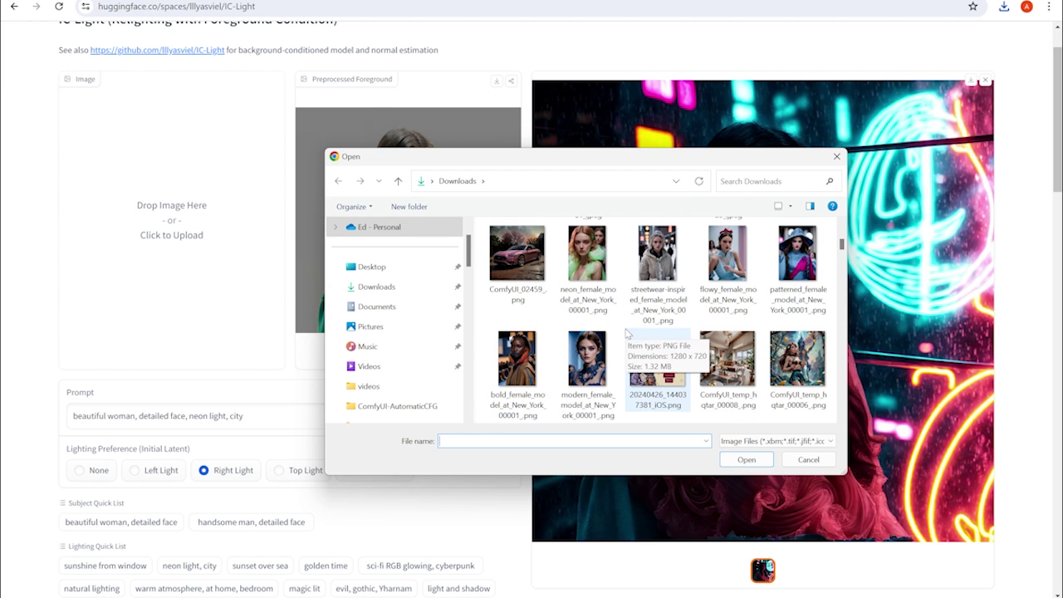
pyautogui.scroll(-3, 629, 333)
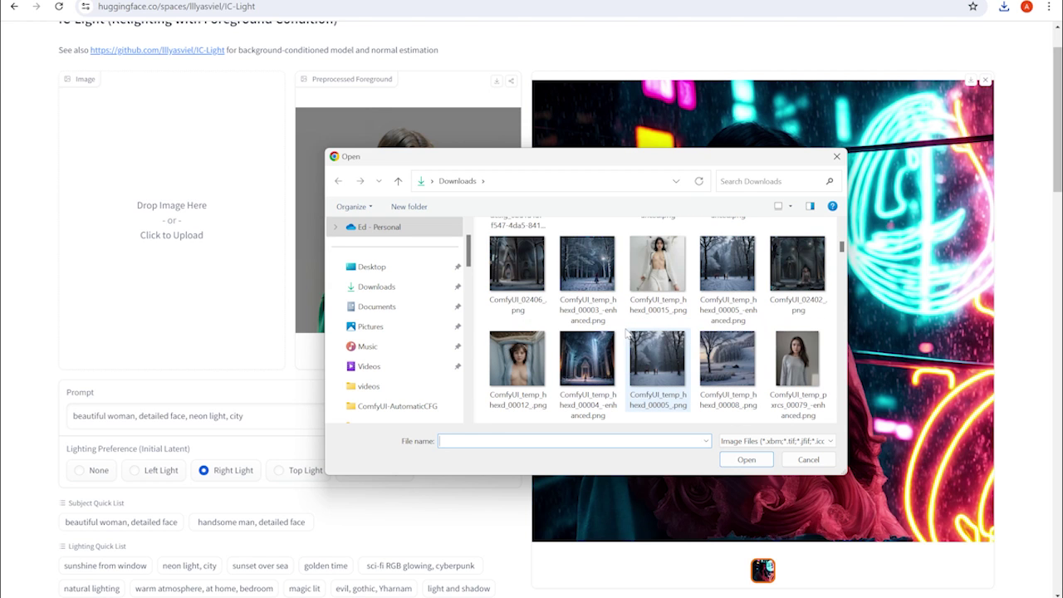
pyautogui.scroll(-3, 679, 355)
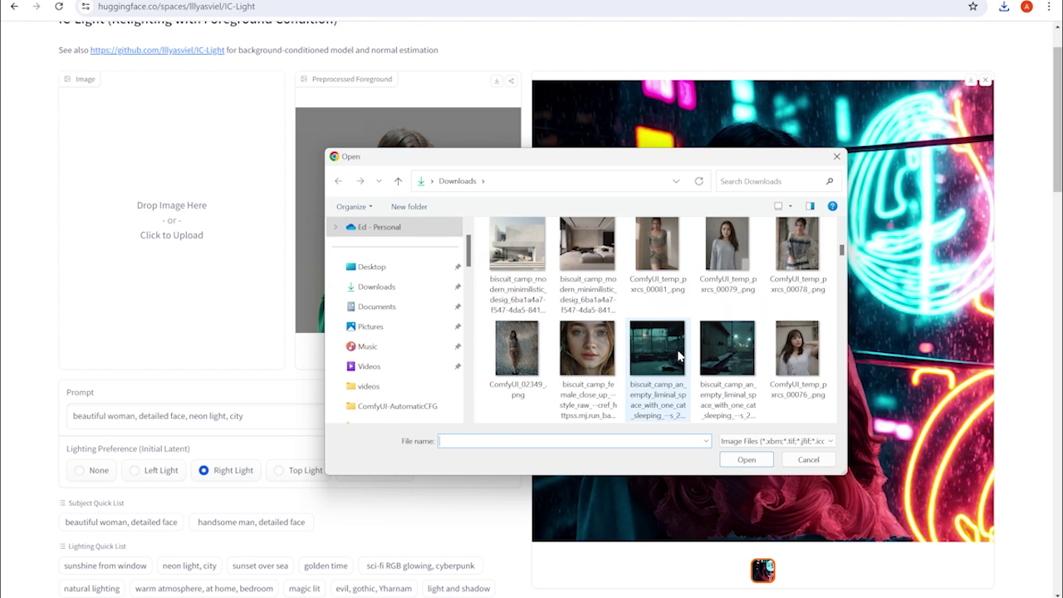
pyautogui.scroll(-3, 604, 359)
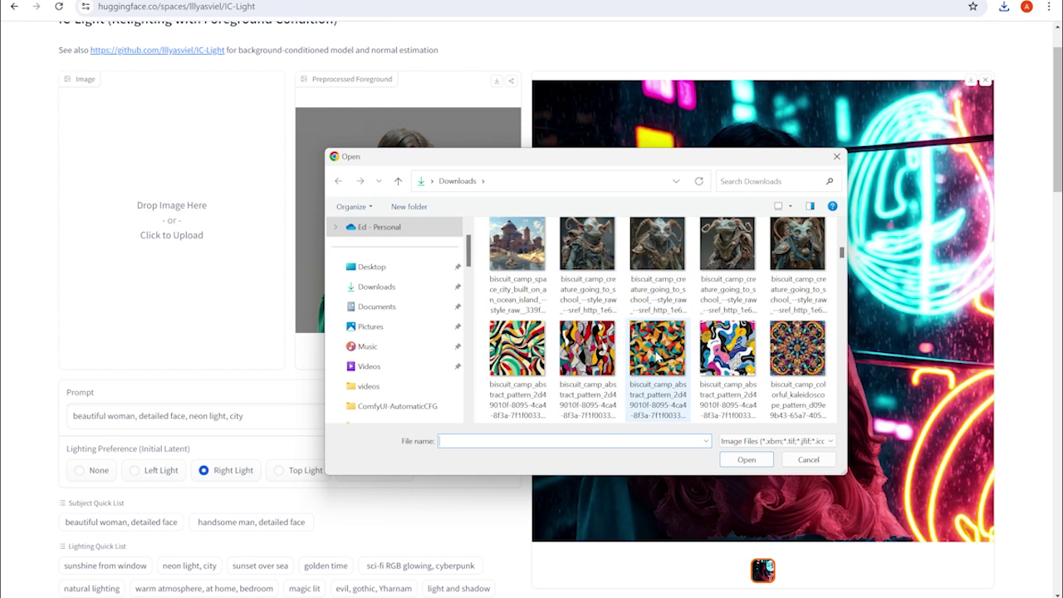
pyautogui.click(644, 306)
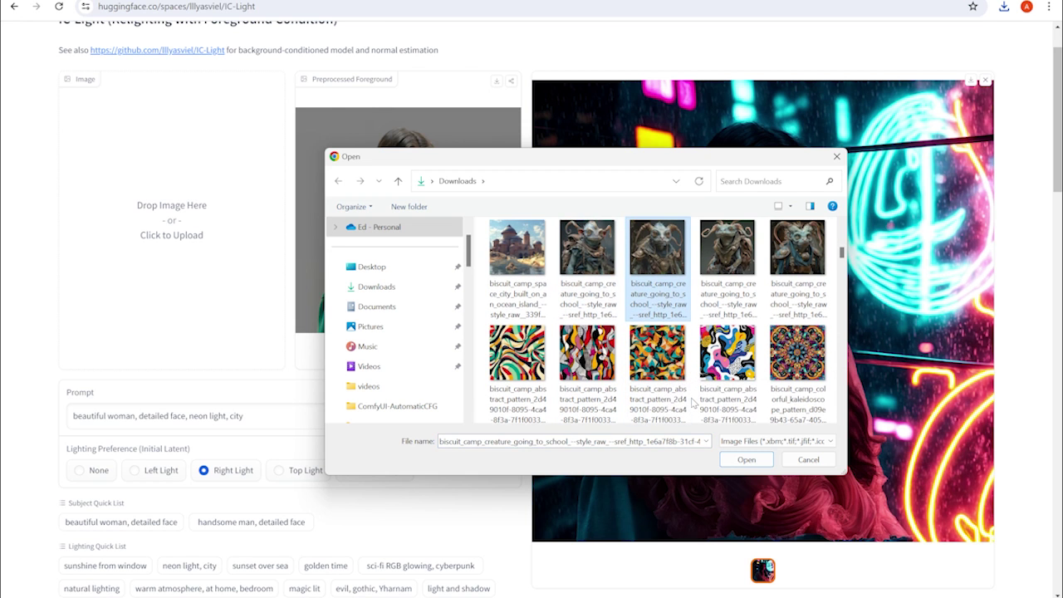
pyautogui.click(746, 459)
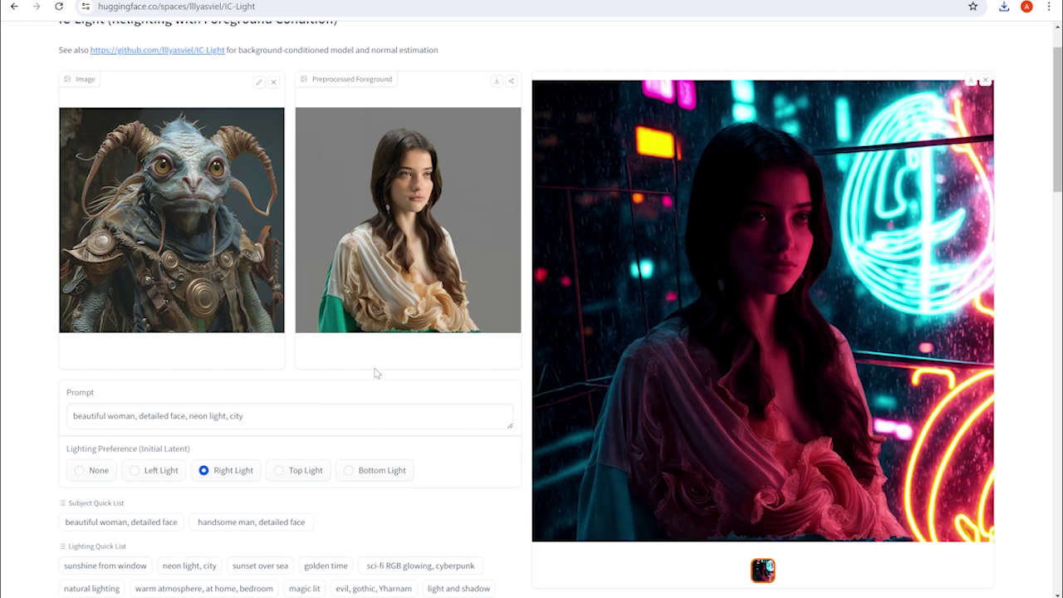
# On the GitHub README, select the 'beautiful woman, detailed face, sunshine, outdoor, warm atmosphere' prompt
pyautogui.scroll(-1, 336, 379)
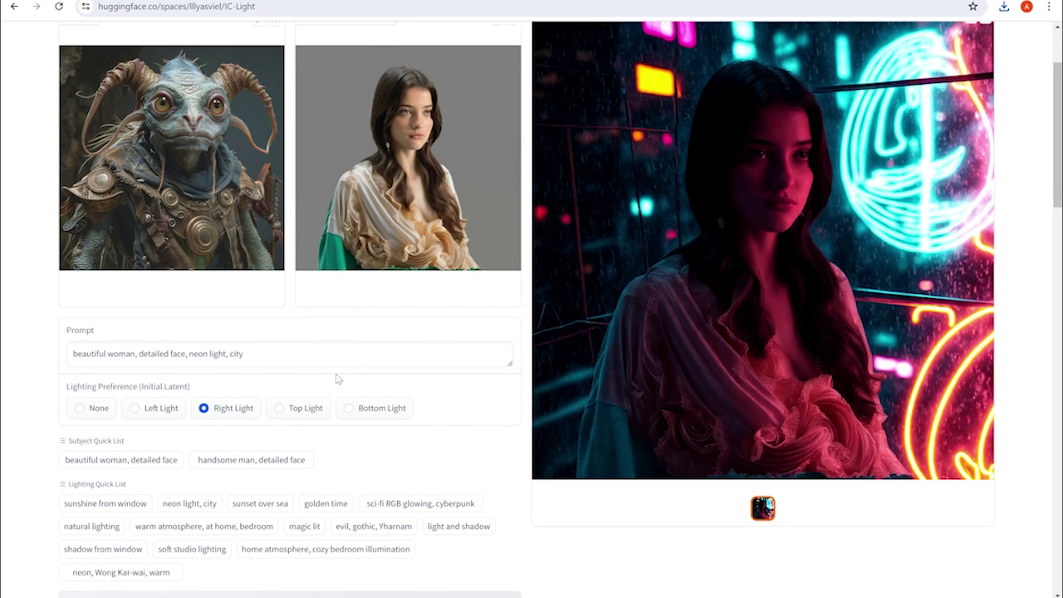
pyautogui.scroll(-10, 337, 379)
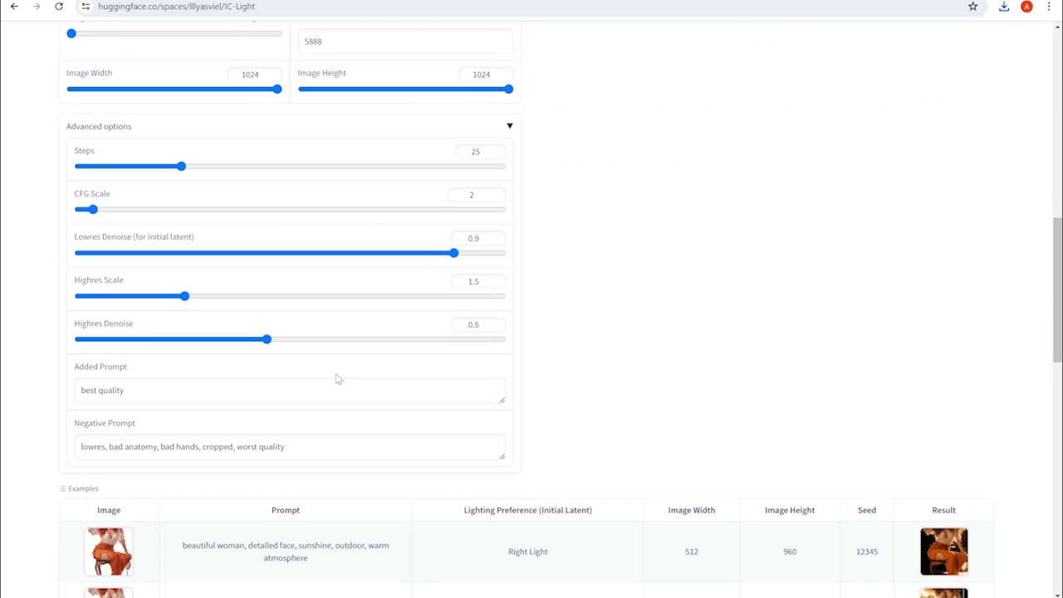
pyautogui.scroll(5, 351, 349)
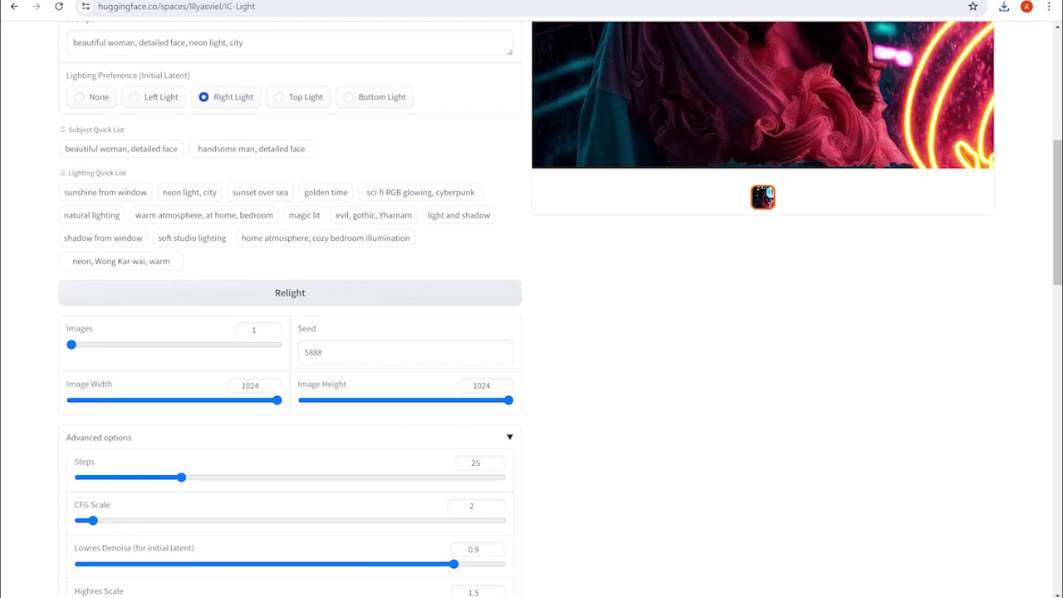
pyautogui.hotkey('ctrl', 'Tab')
pyautogui.scroll(-4, 457, 183)
pyautogui.scroll(-5, 466, 259)
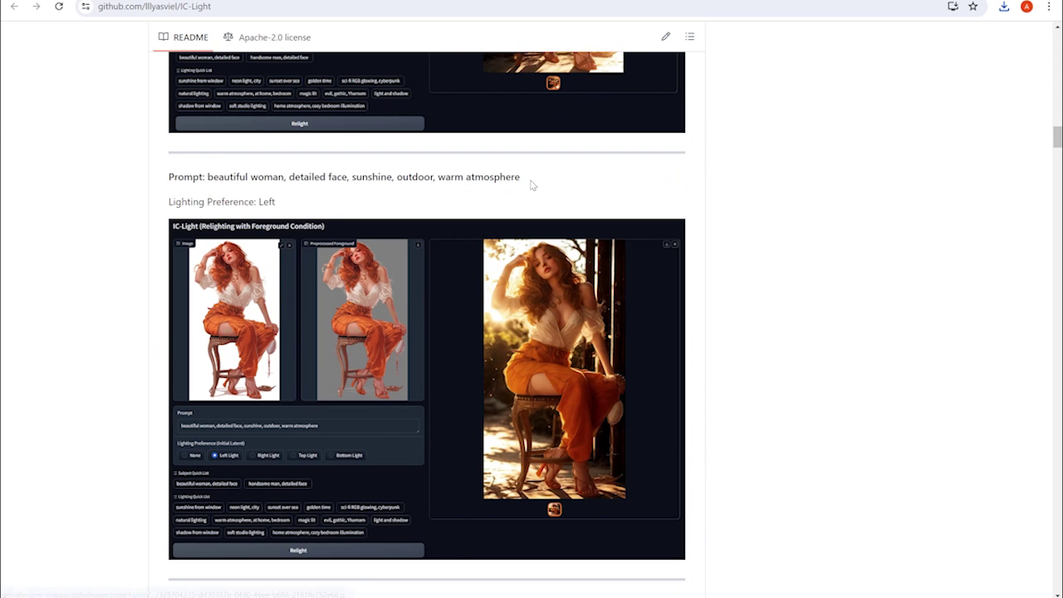
pyautogui.moveTo(532, 181); pyautogui.dragTo(208, 180)
pyautogui.hotkey('ctrl', 'c')
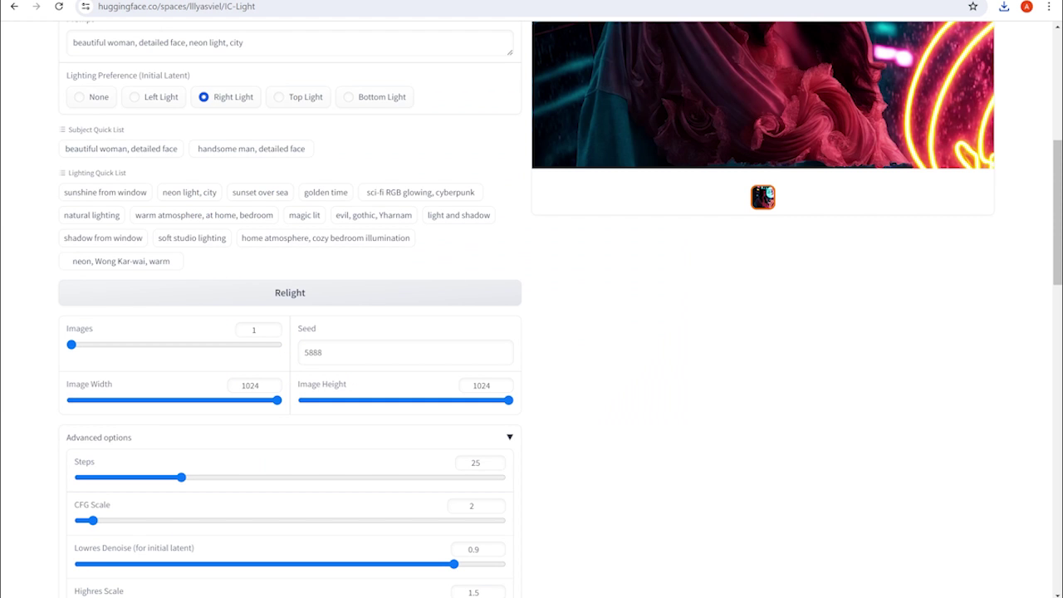
# Replace the prompt with 'beautiful alien, detailed face, sunshine, outdoor, warm atmosphere'
pyautogui.scroll(3, 315, 155)
pyautogui.moveTo(267, 227); pyautogui.dragTo(58, 228)
pyautogui.hotkey('ctrl', 'v')
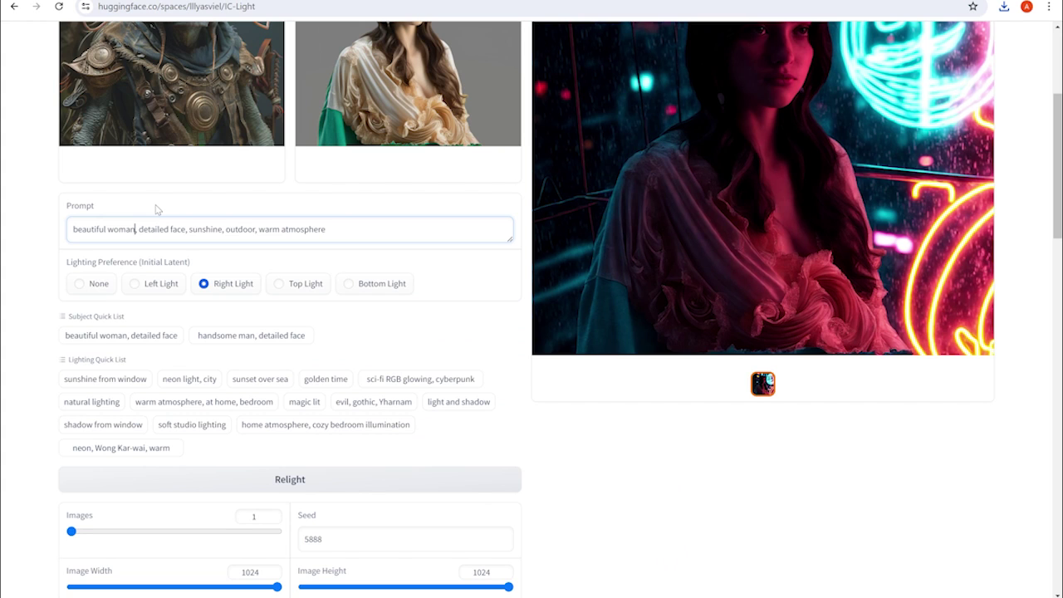
pyautogui.press('BackSpace')
pyautogui.press('BackSpace')
pyautogui.press('BackSpace')
pyautogui.press('BackSpace')
pyautogui.press('BackSpace')
pyautogui.write('alien')
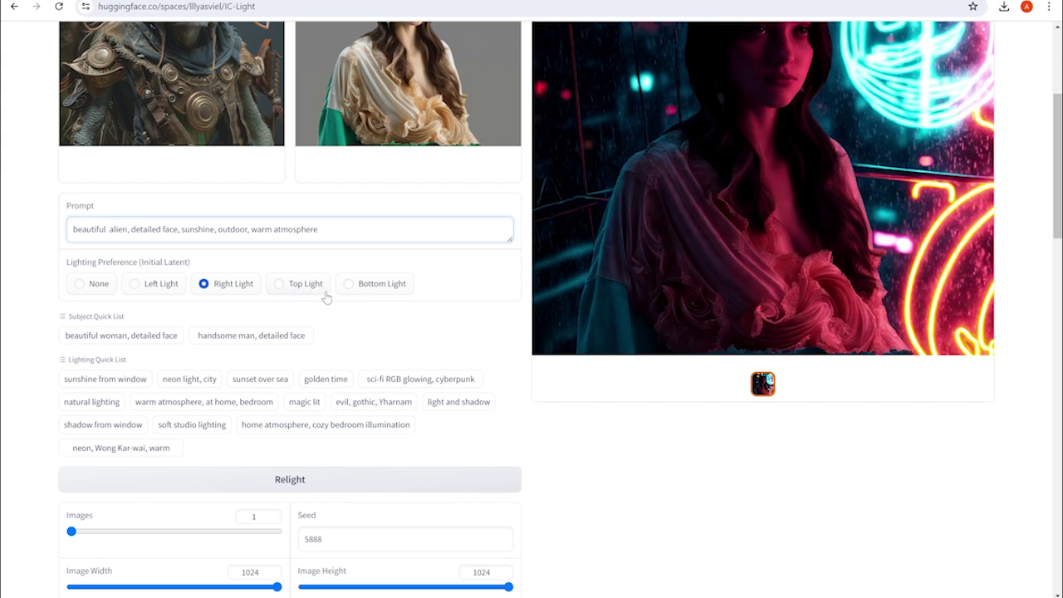
# Set the lighting preference to Top Light
pyautogui.click(303, 287)
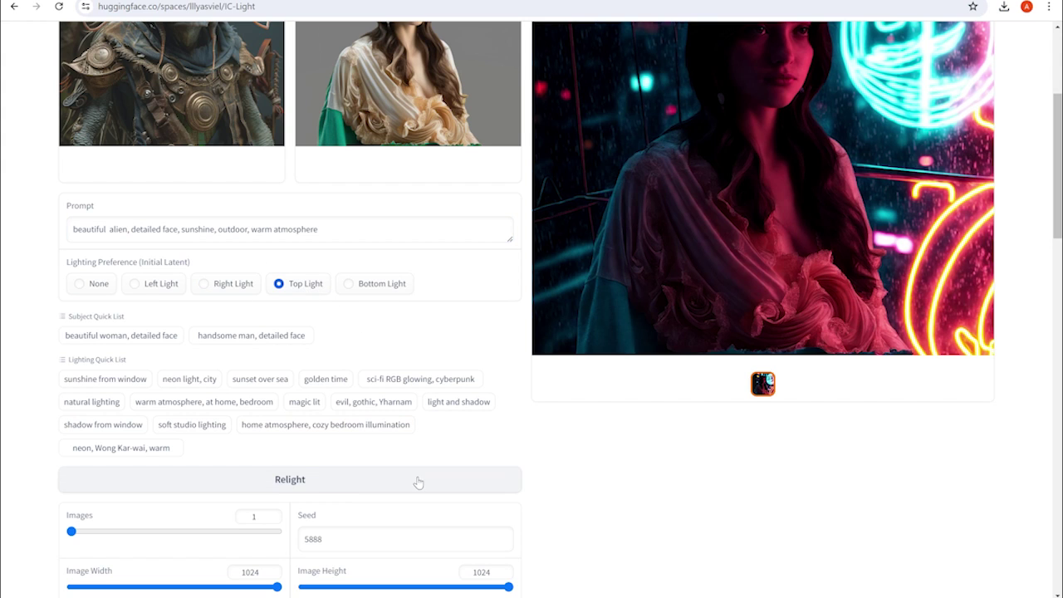
pyautogui.scroll(-3, 367, 482)
pyautogui.scroll(-2, 329, 449)
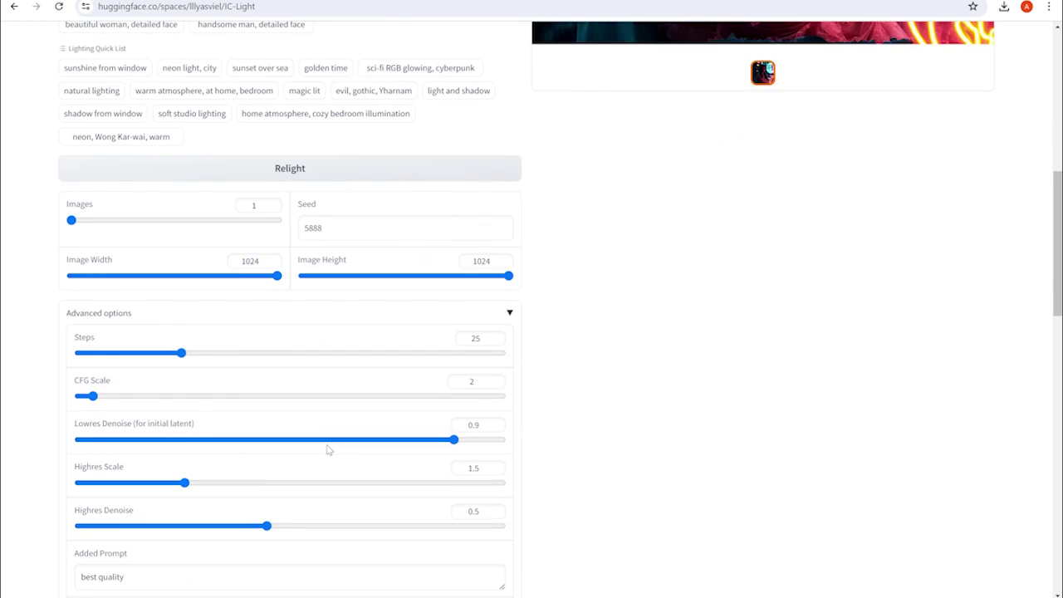
pyautogui.scroll(9, 329, 449)
pyautogui.scroll(-10, 329, 450)
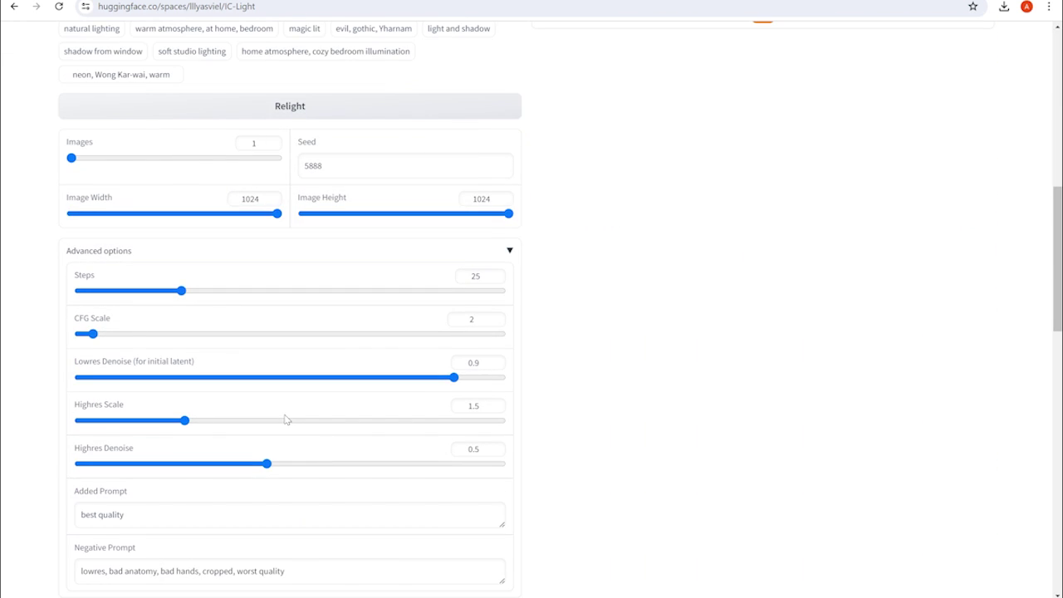
pyautogui.scroll(5, 285, 420)
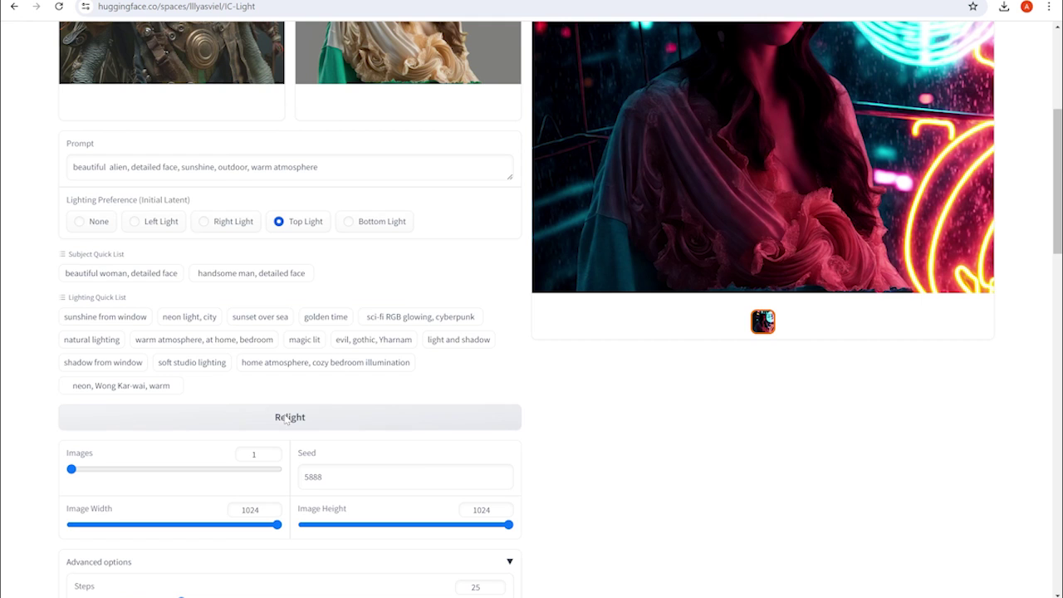
# Relight the horned alien with warm top sunlight and download the resulting image
pyautogui.click(365, 413)
pyautogui.scroll(3, 418, 384)
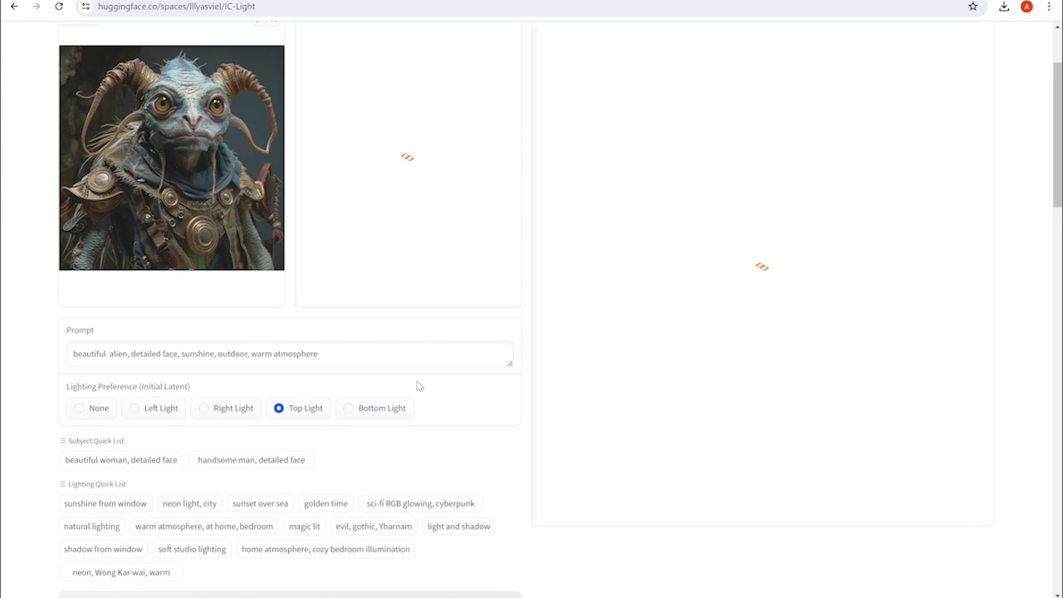
pyautogui.scroll(2, 71, 461)
pyautogui.scroll(-1, 70, 464)
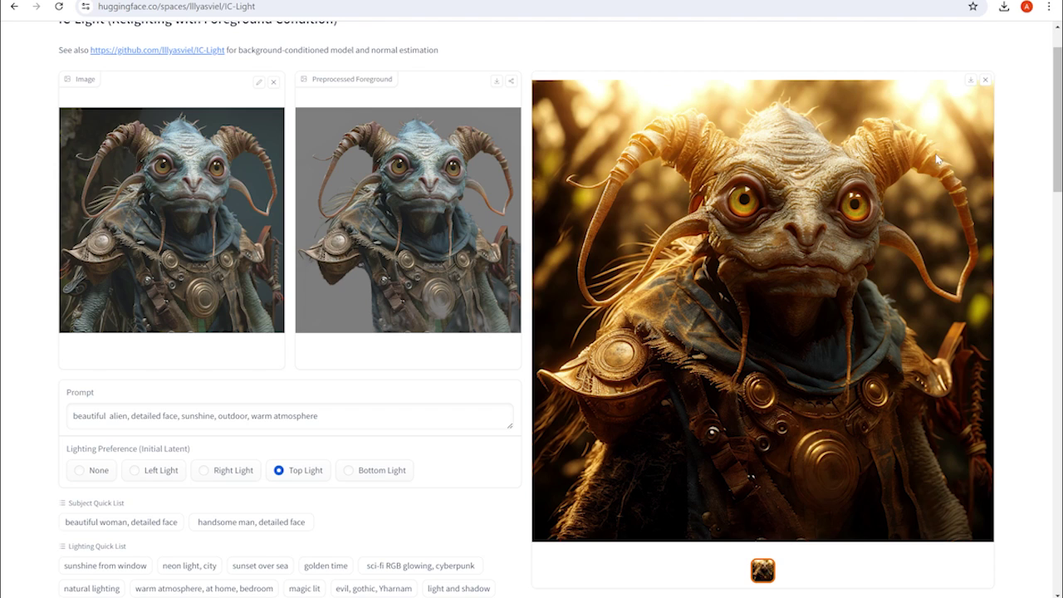
pyautogui.click(970, 80)
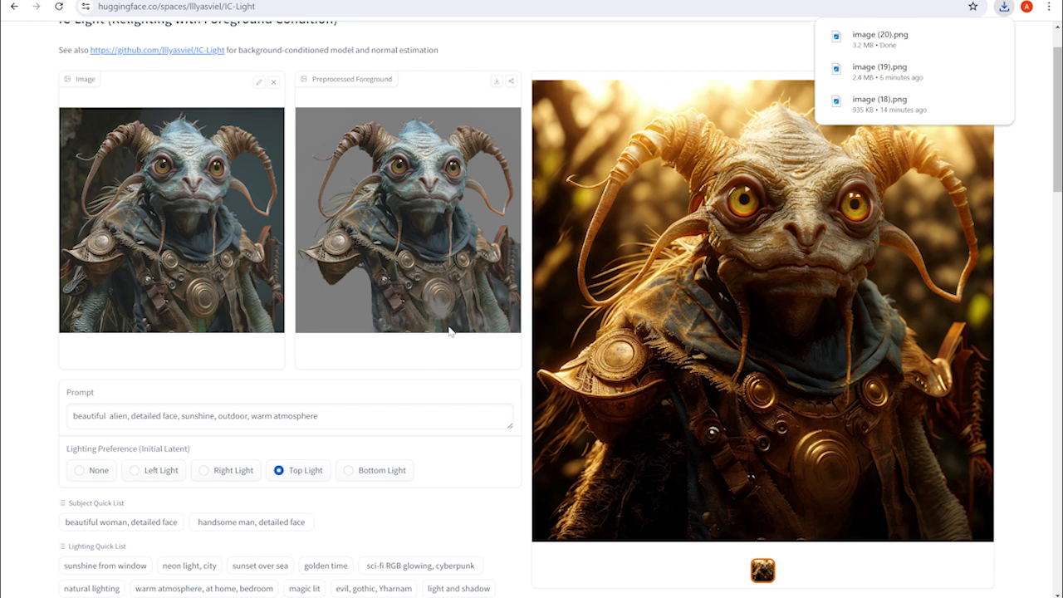
pyautogui.click(523, 33)
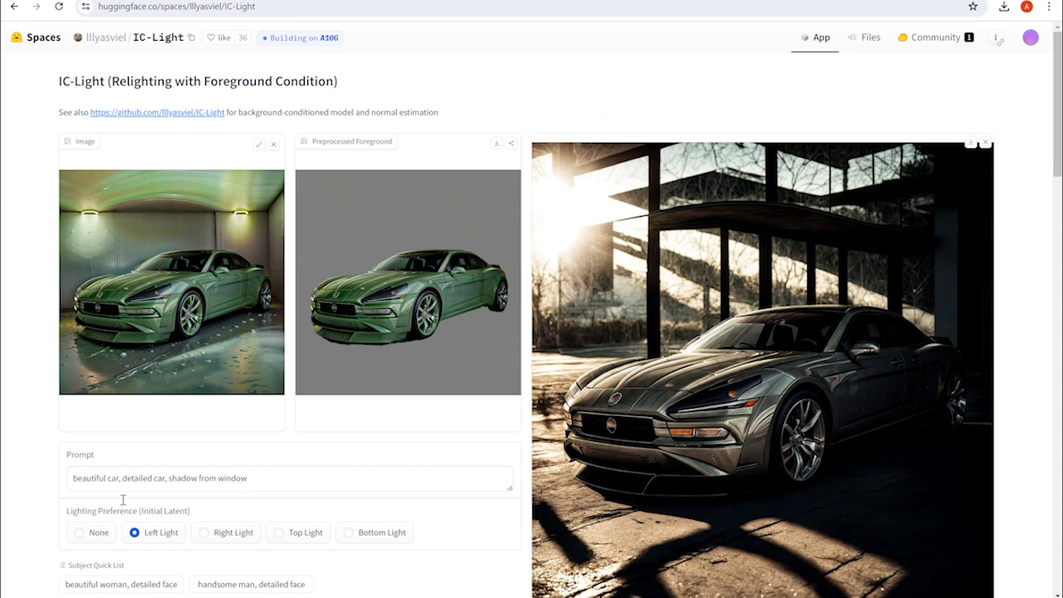
pyautogui.scroll(-1, 123, 500)
pyautogui.scroll(1, 125, 504)
pyautogui.scroll(-1, 210, 342)
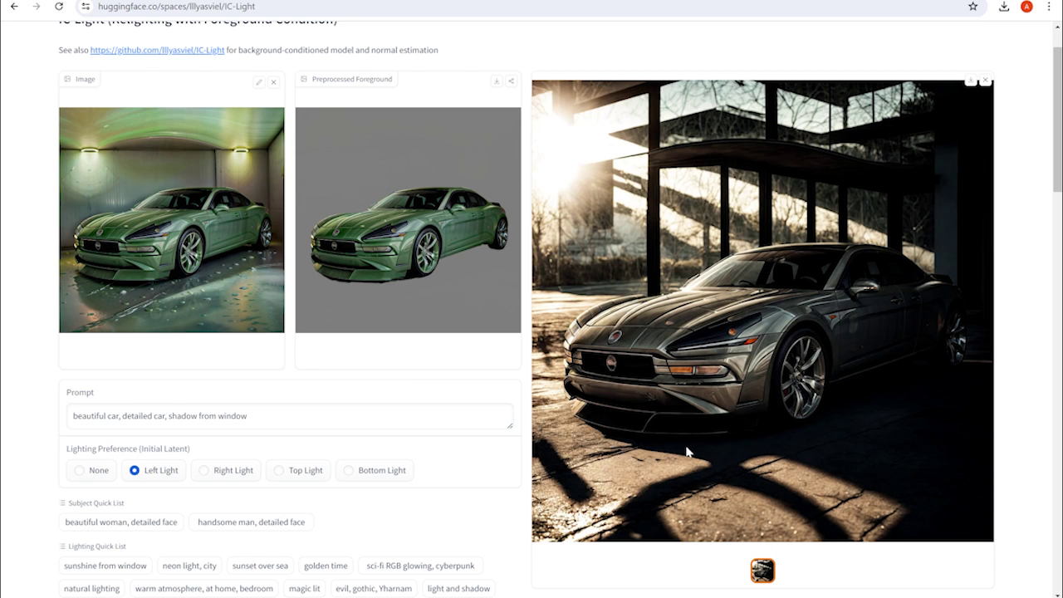
pyautogui.scroll(-1, 687, 452)
pyautogui.scroll(1, 687, 452)
pyautogui.scroll(1, 687, 452)
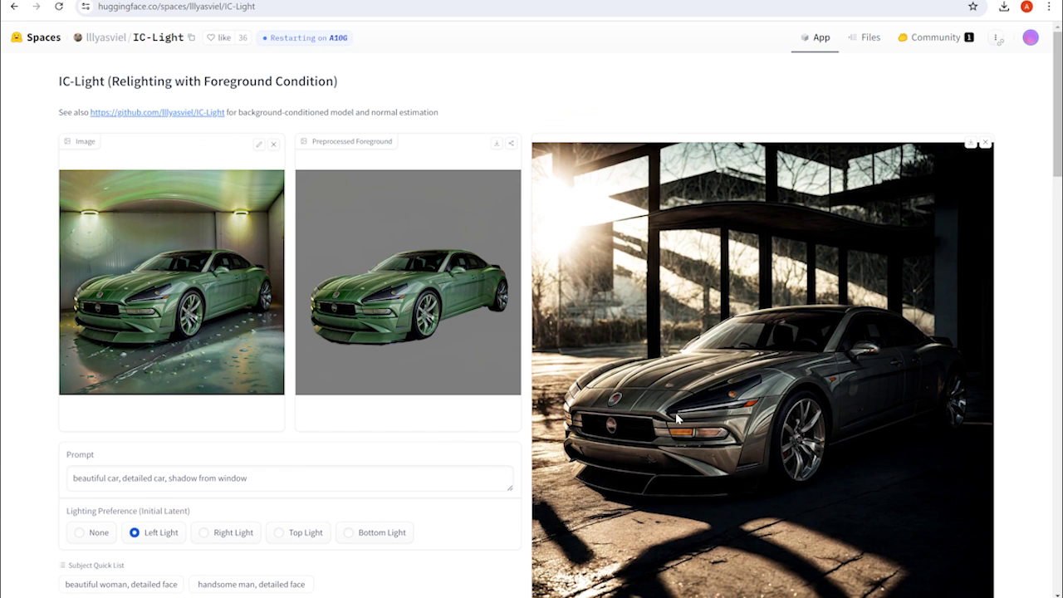
pyautogui.scroll(-1, 675, 412)
pyautogui.scroll(1, 676, 412)
pyautogui.scroll(-1, 389, 414)
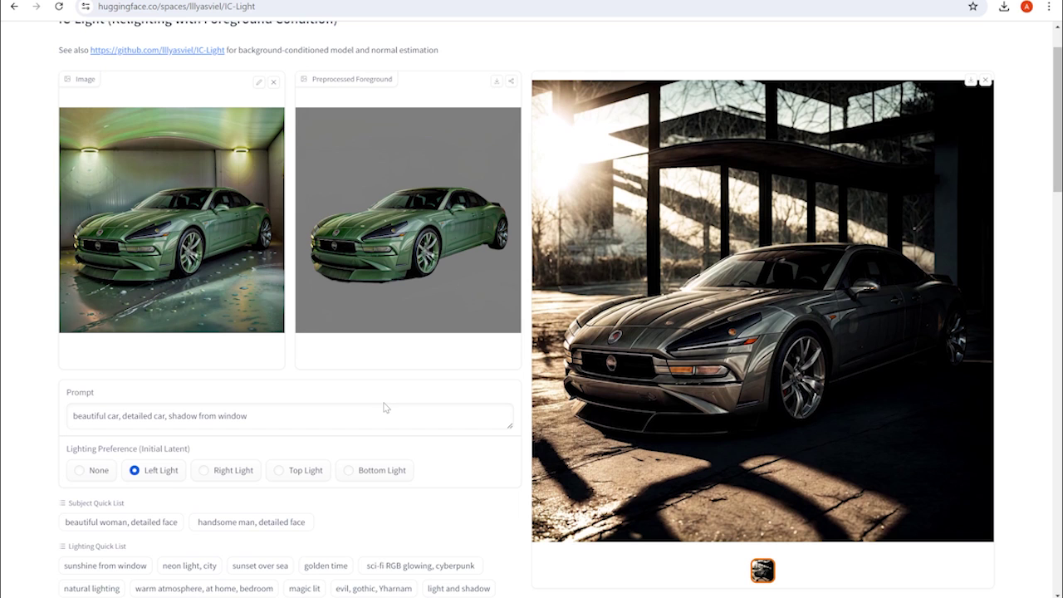
pyautogui.scroll(1, 385, 404)
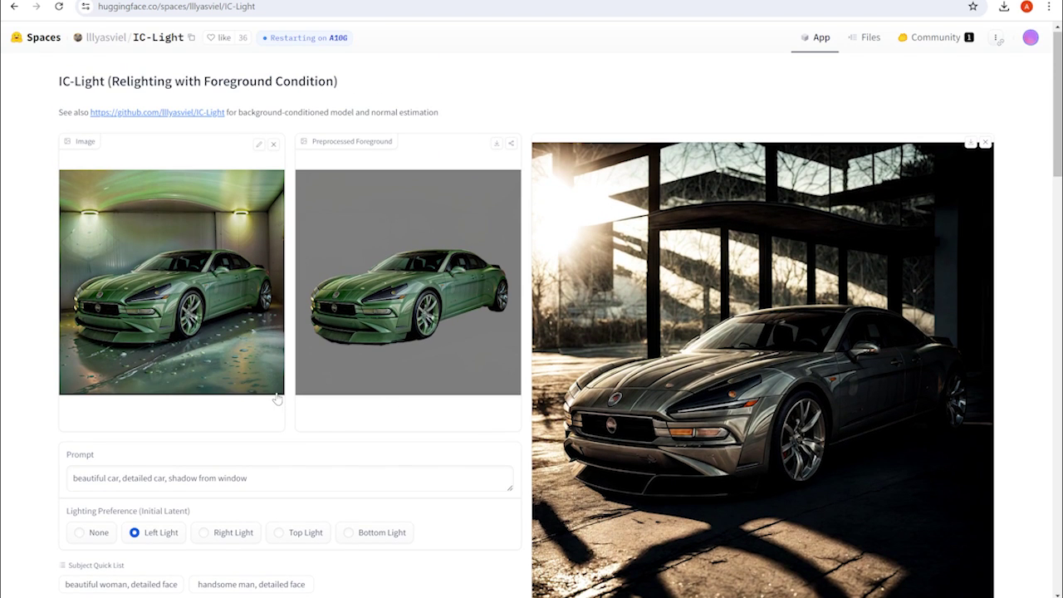
pyautogui.scroll(-1, 440, 420)
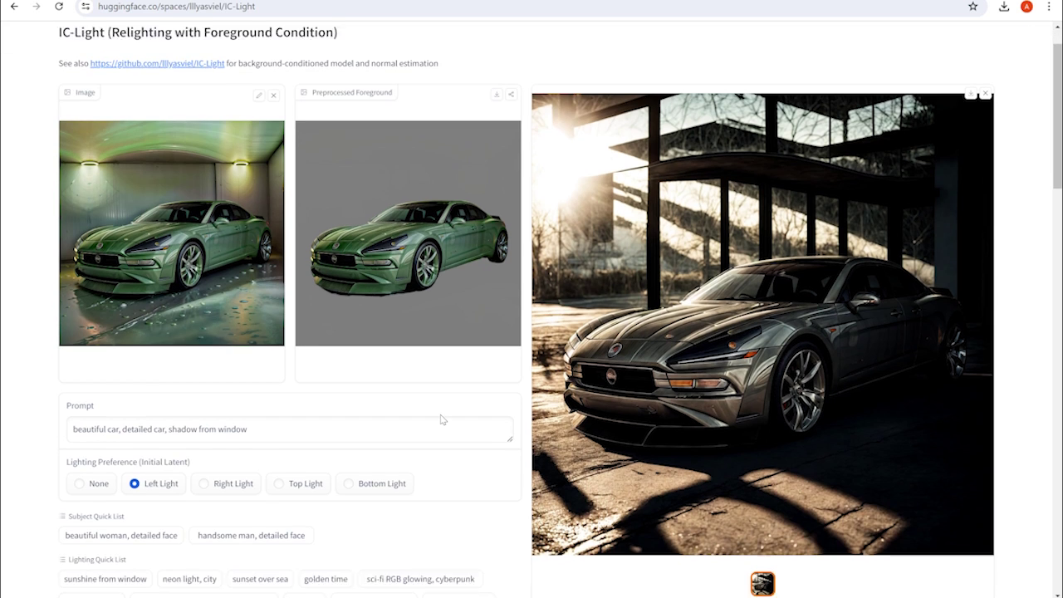
pyautogui.scroll(1, 440, 420)
pyautogui.scroll(-1, 440, 421)
pyautogui.scroll(1, 440, 420)
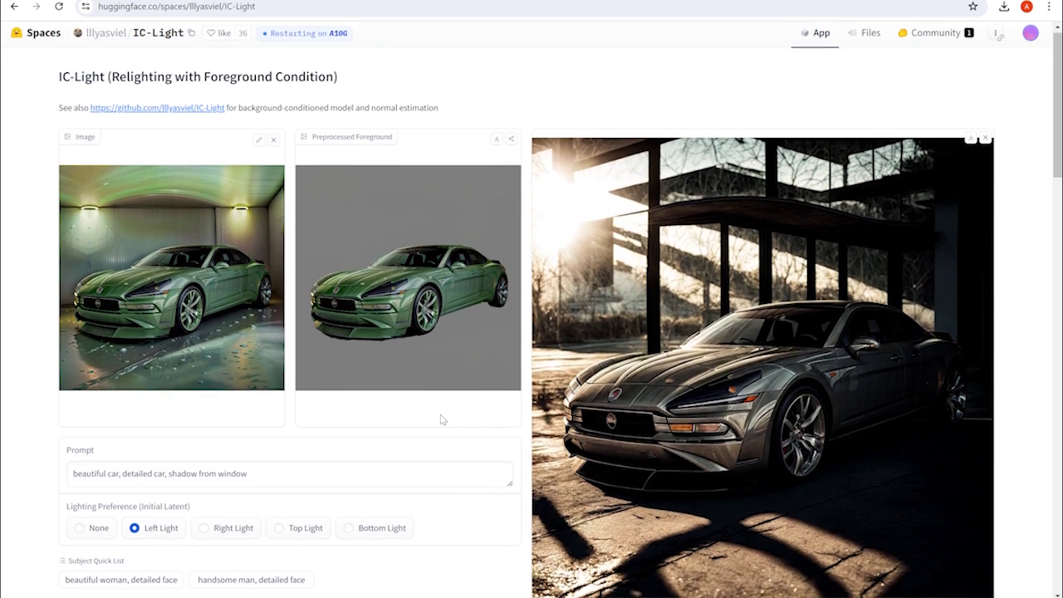
pyautogui.scroll(-8, 408, 413)
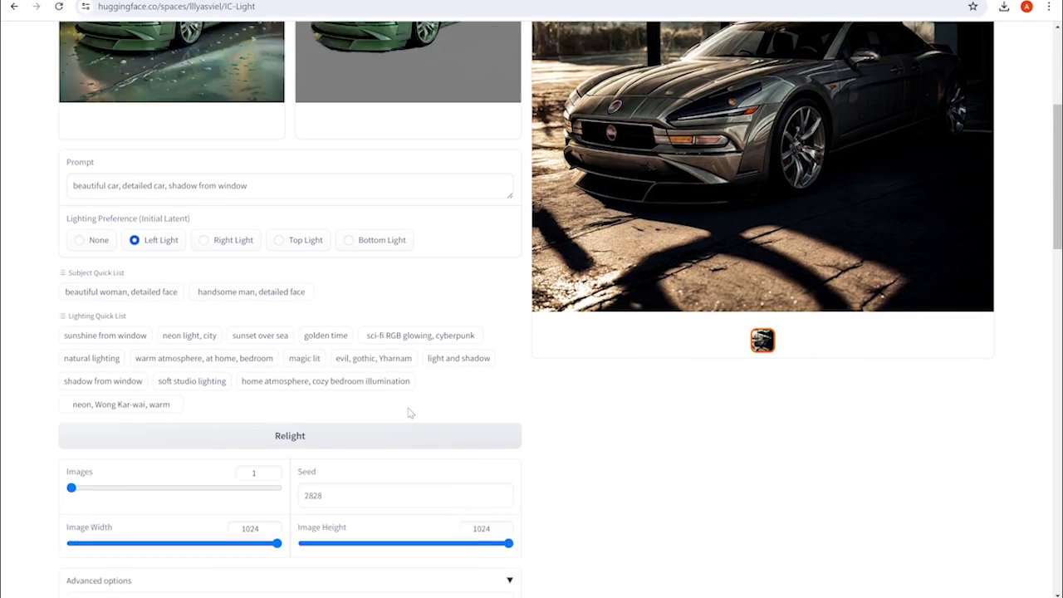
pyautogui.scroll(-6, 408, 413)
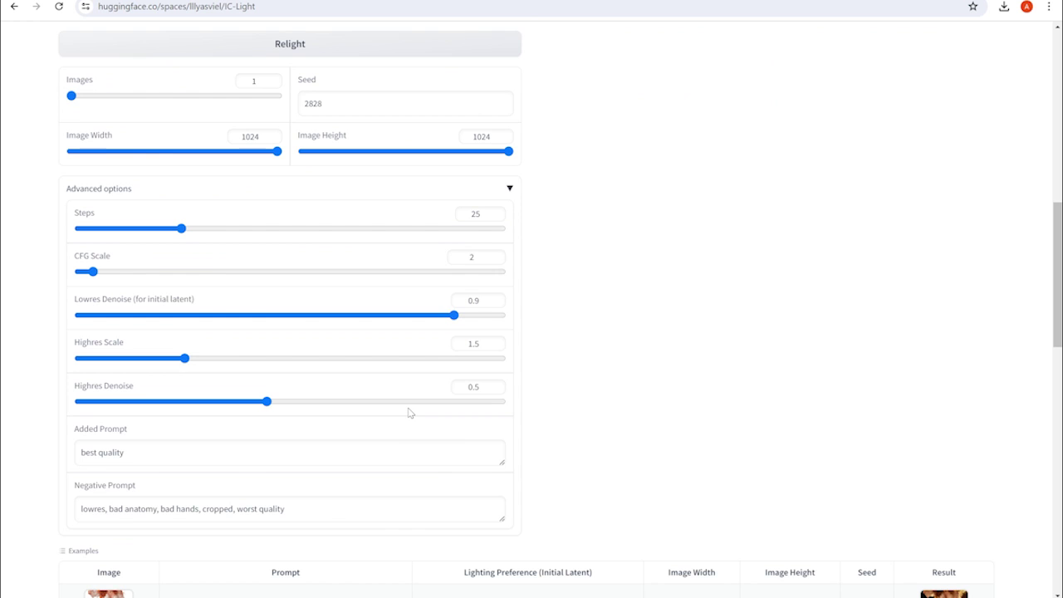
pyautogui.scroll(-2, 408, 413)
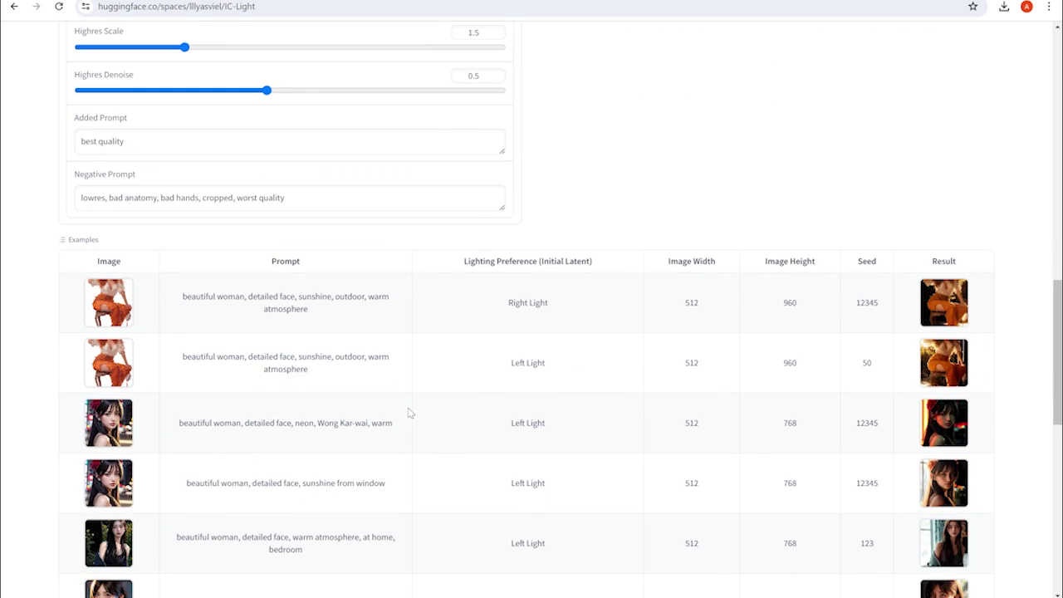
pyautogui.scroll(17, 408, 413)
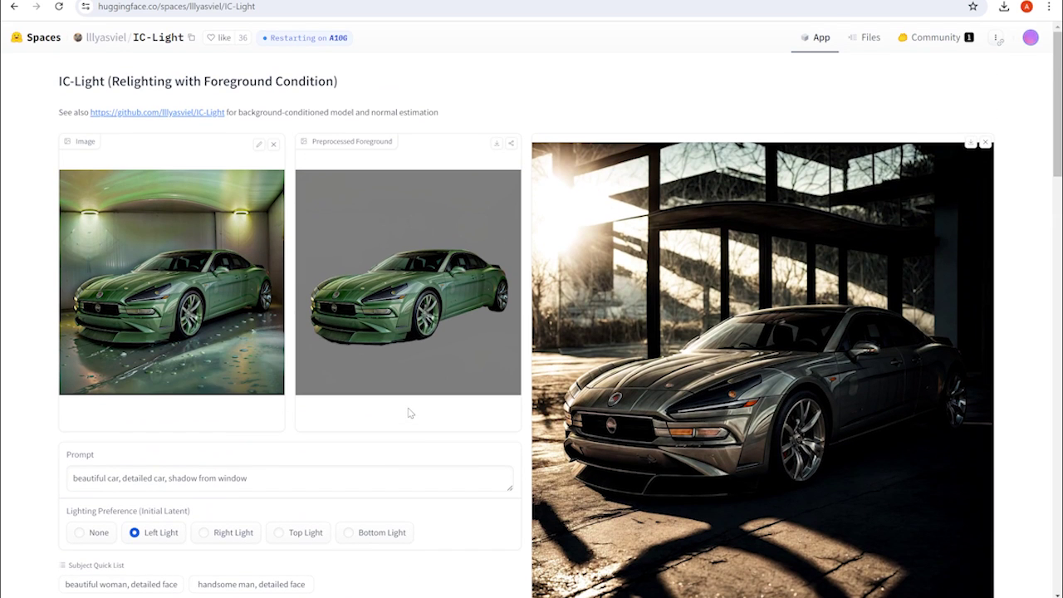